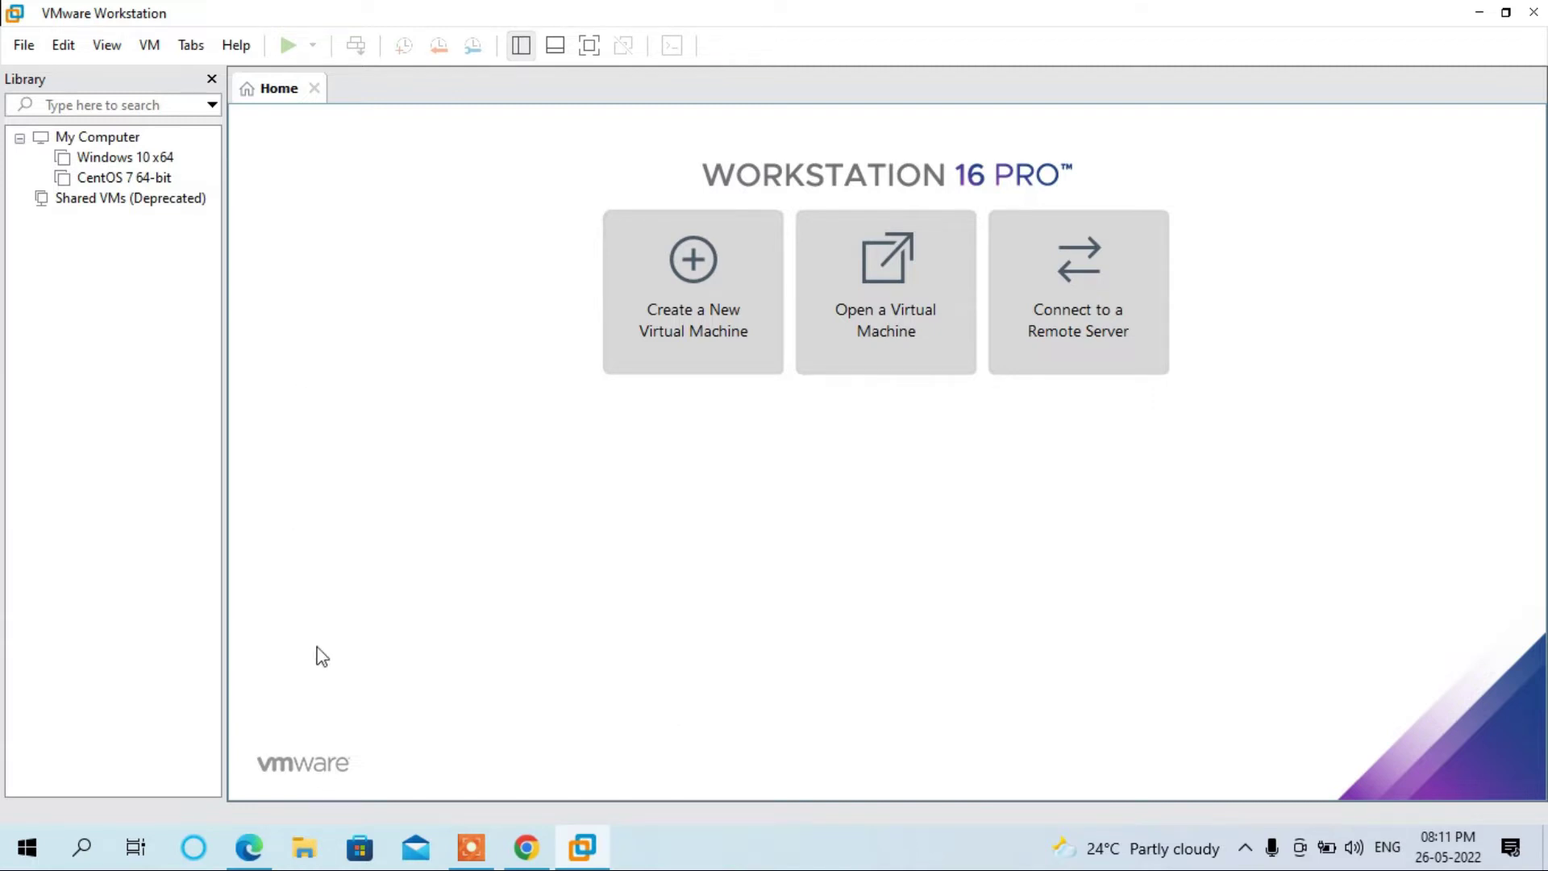
# - Bring up the osboxes.org Ubuntu VM images page in Chrome
pyautogui.click(528, 850)
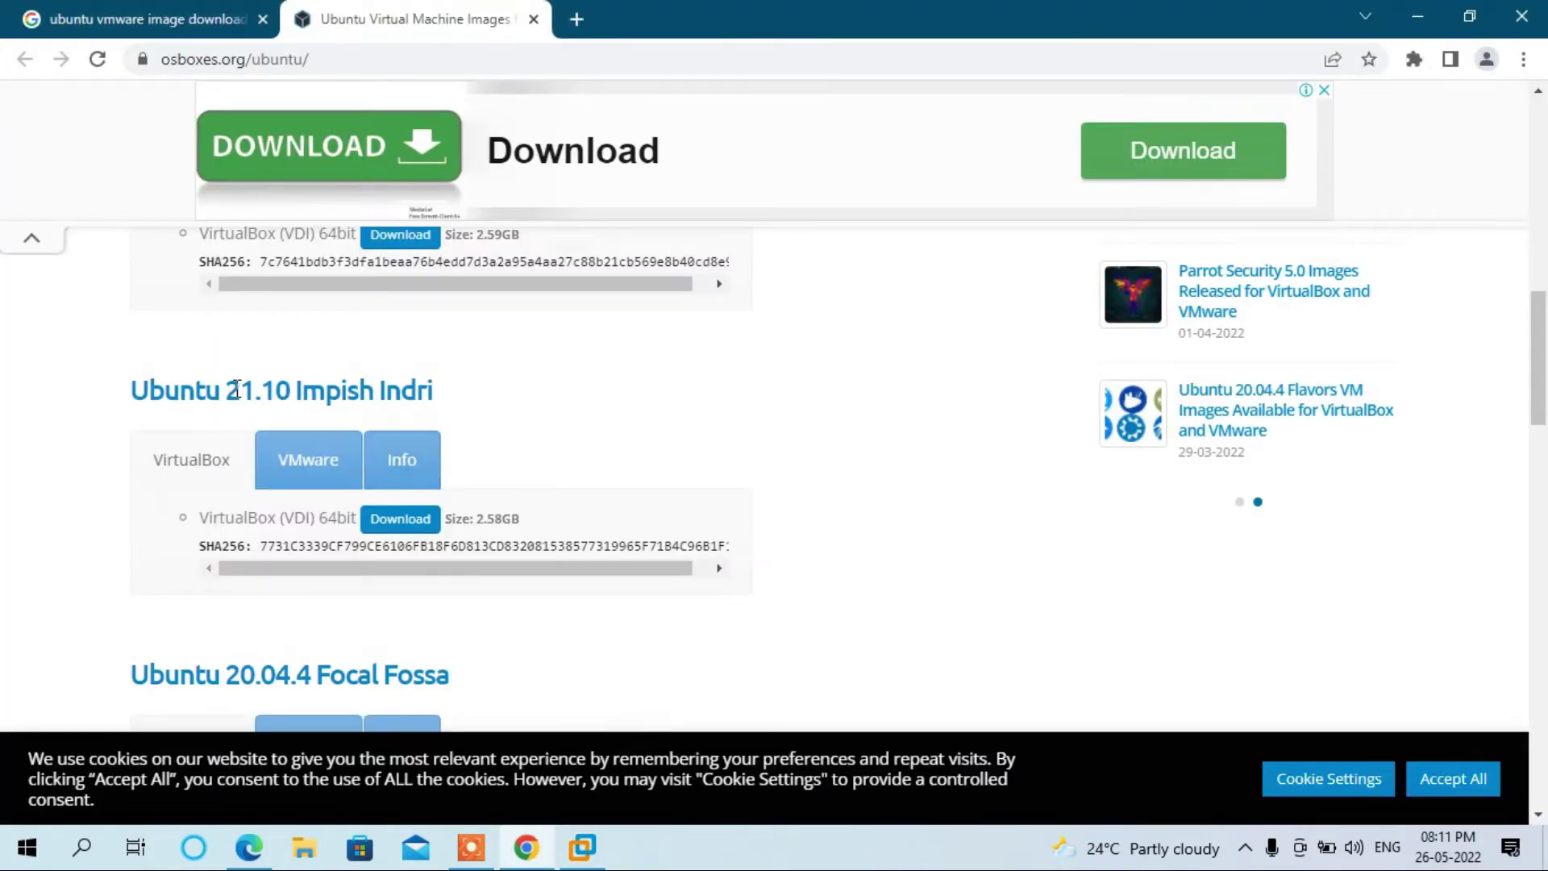
# - Browse File Explorer to Downloads\Ubantu\64bit, where the Ubuntu 22.04 (64bit).vmdk sits
pyautogui.click(307, 850)
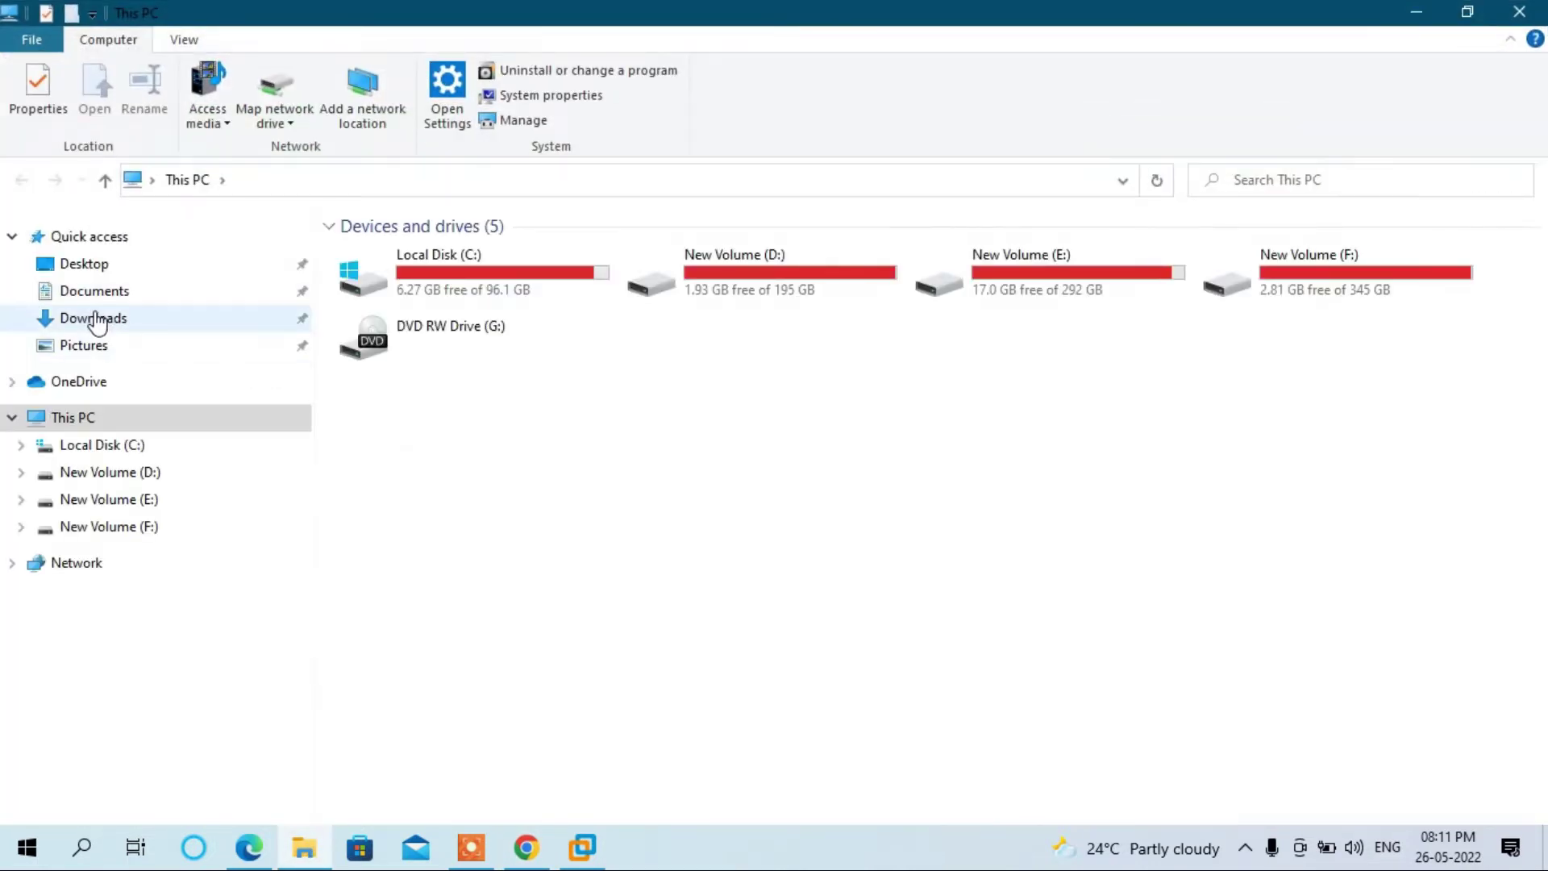
pyautogui.click(94, 318)
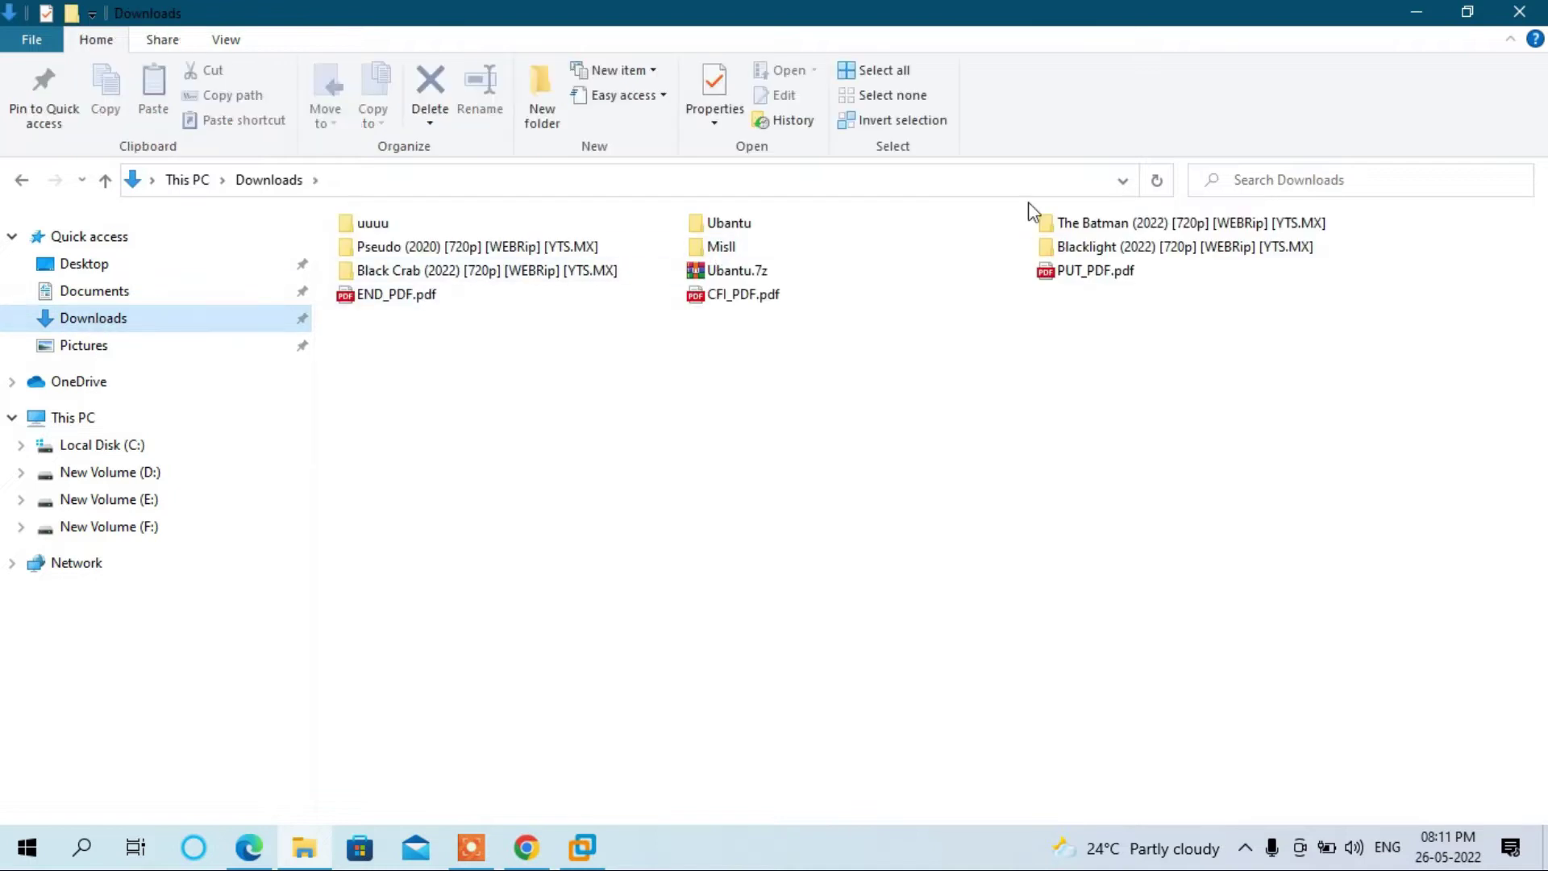
pyautogui.doubleClick(739, 270)
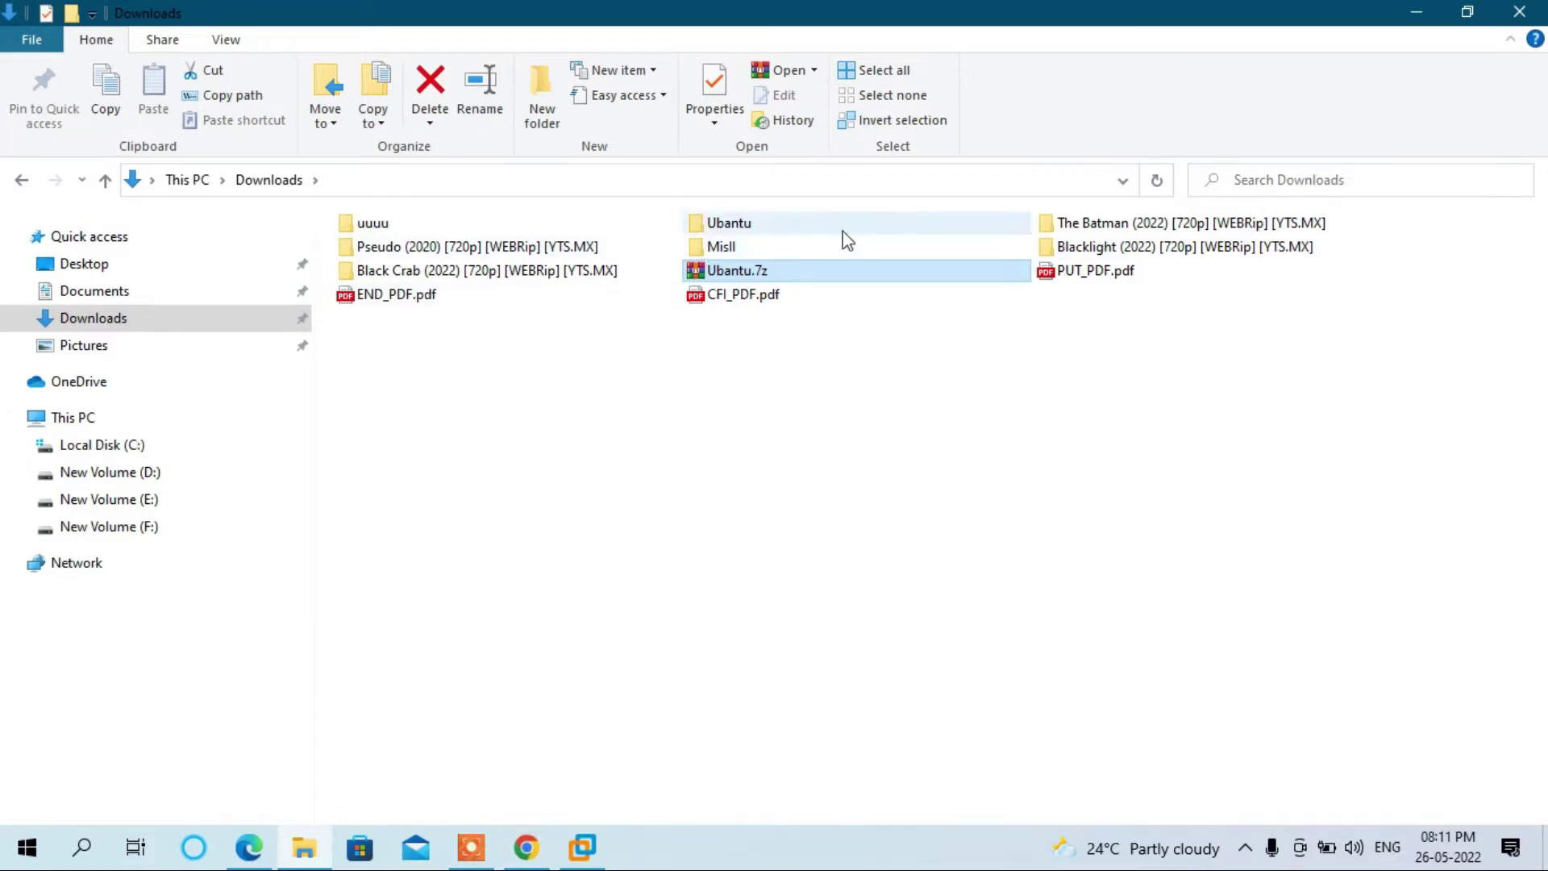
pyautogui.doubleClick(729, 223)
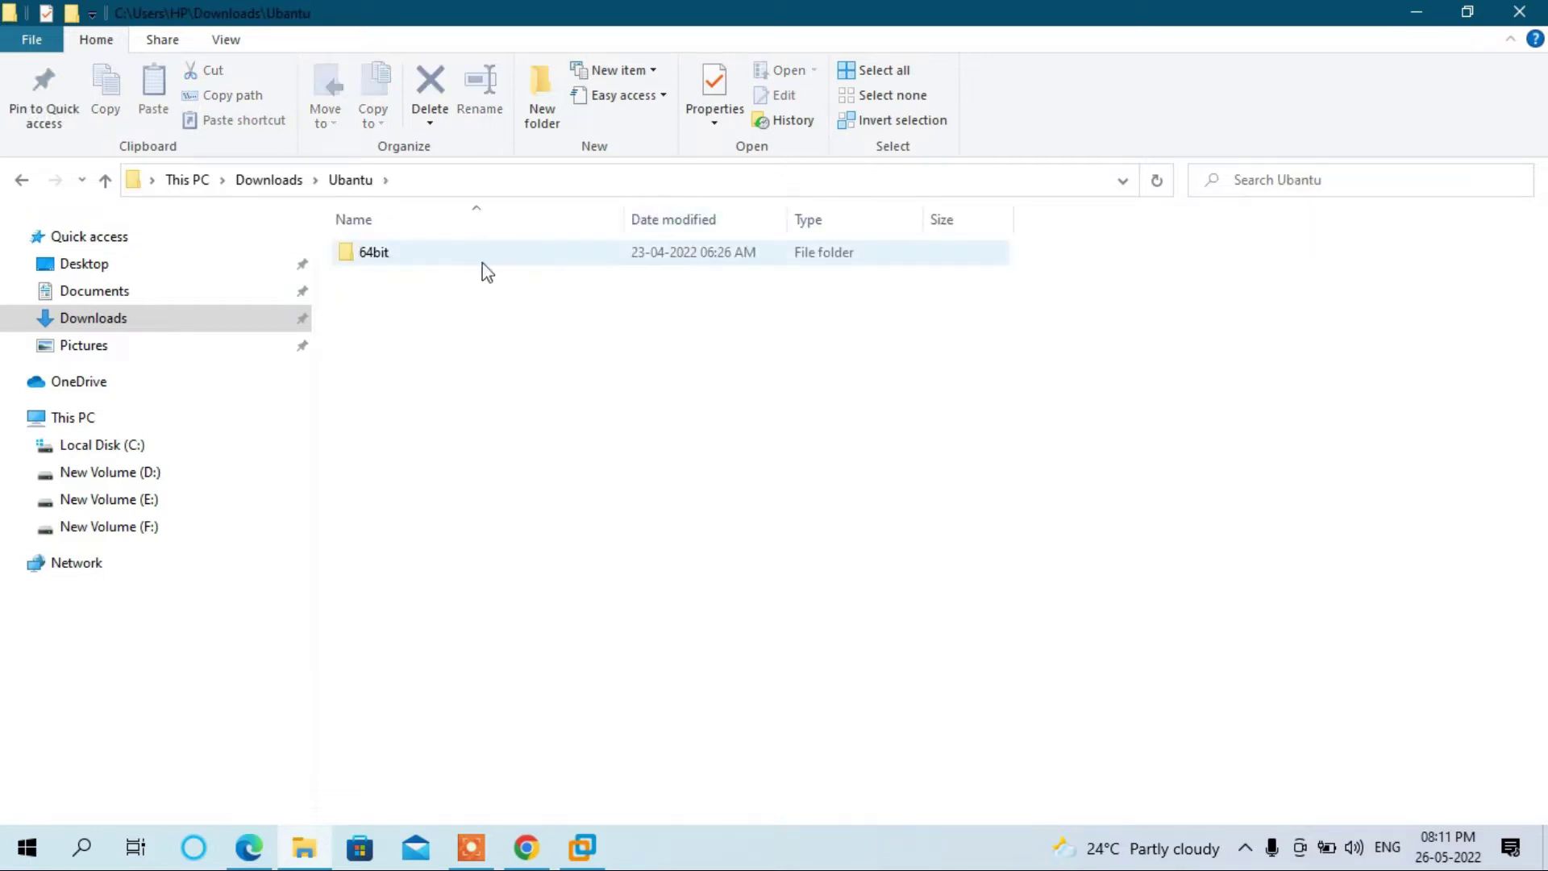
pyautogui.doubleClick(391, 255)
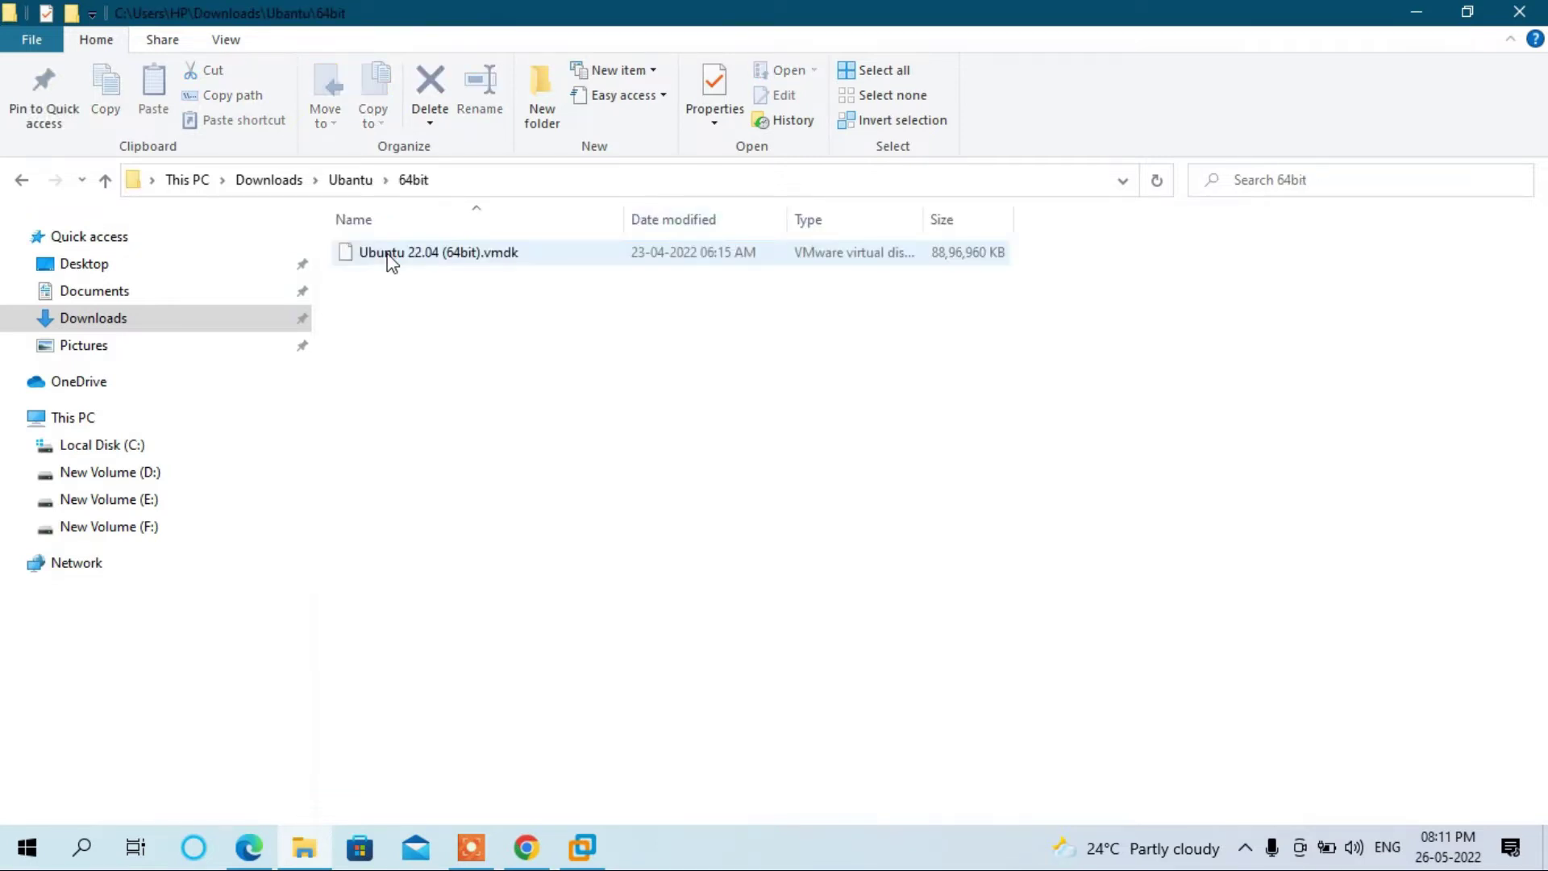
pyautogui.click(508, 743)
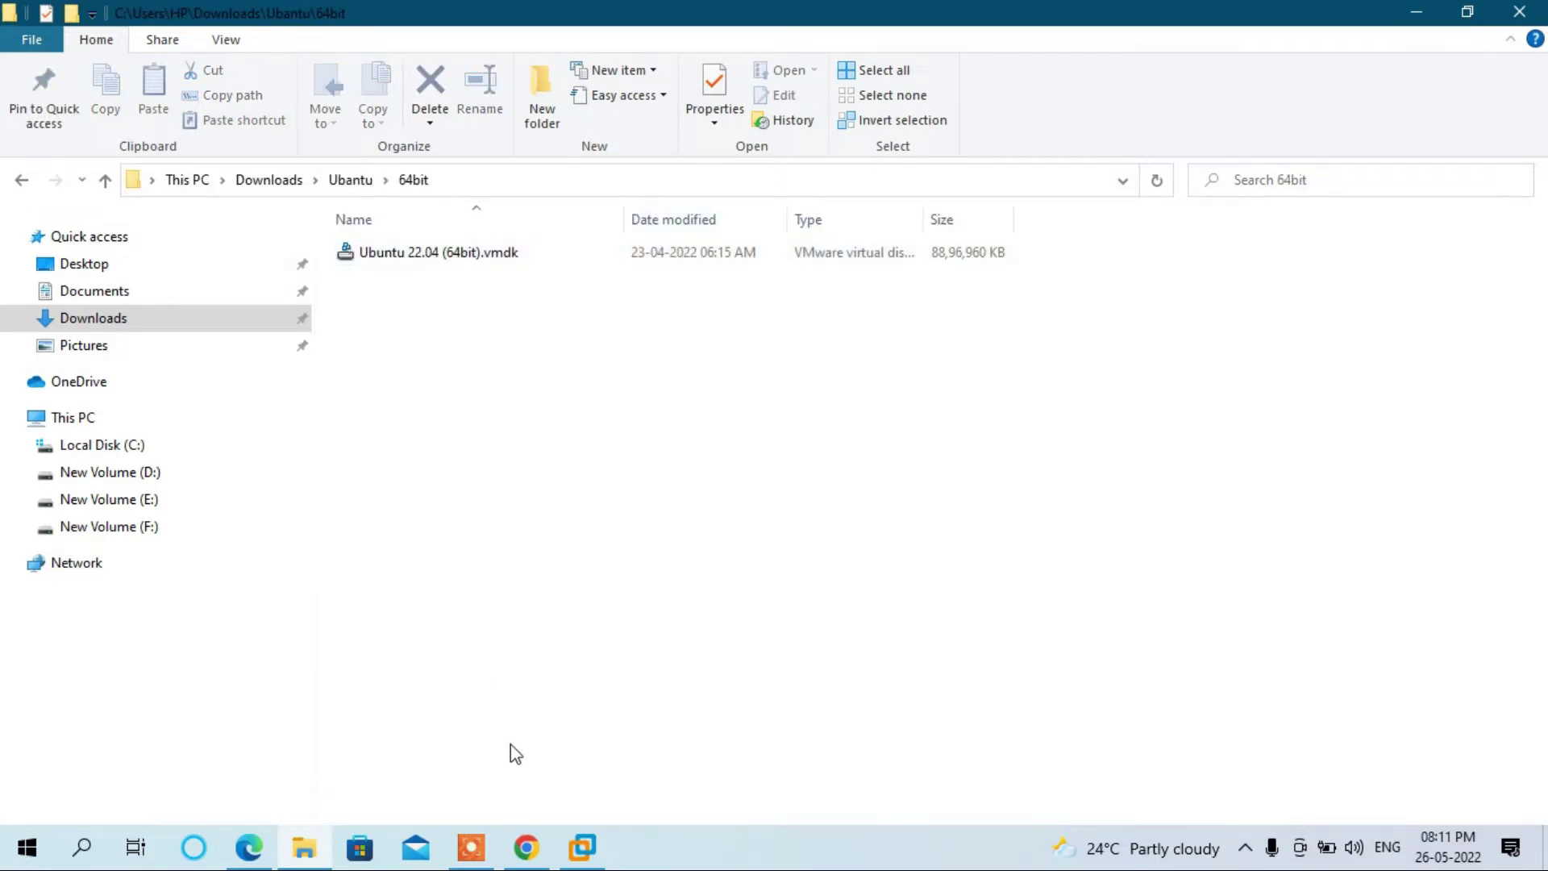
pyautogui.click(524, 846)
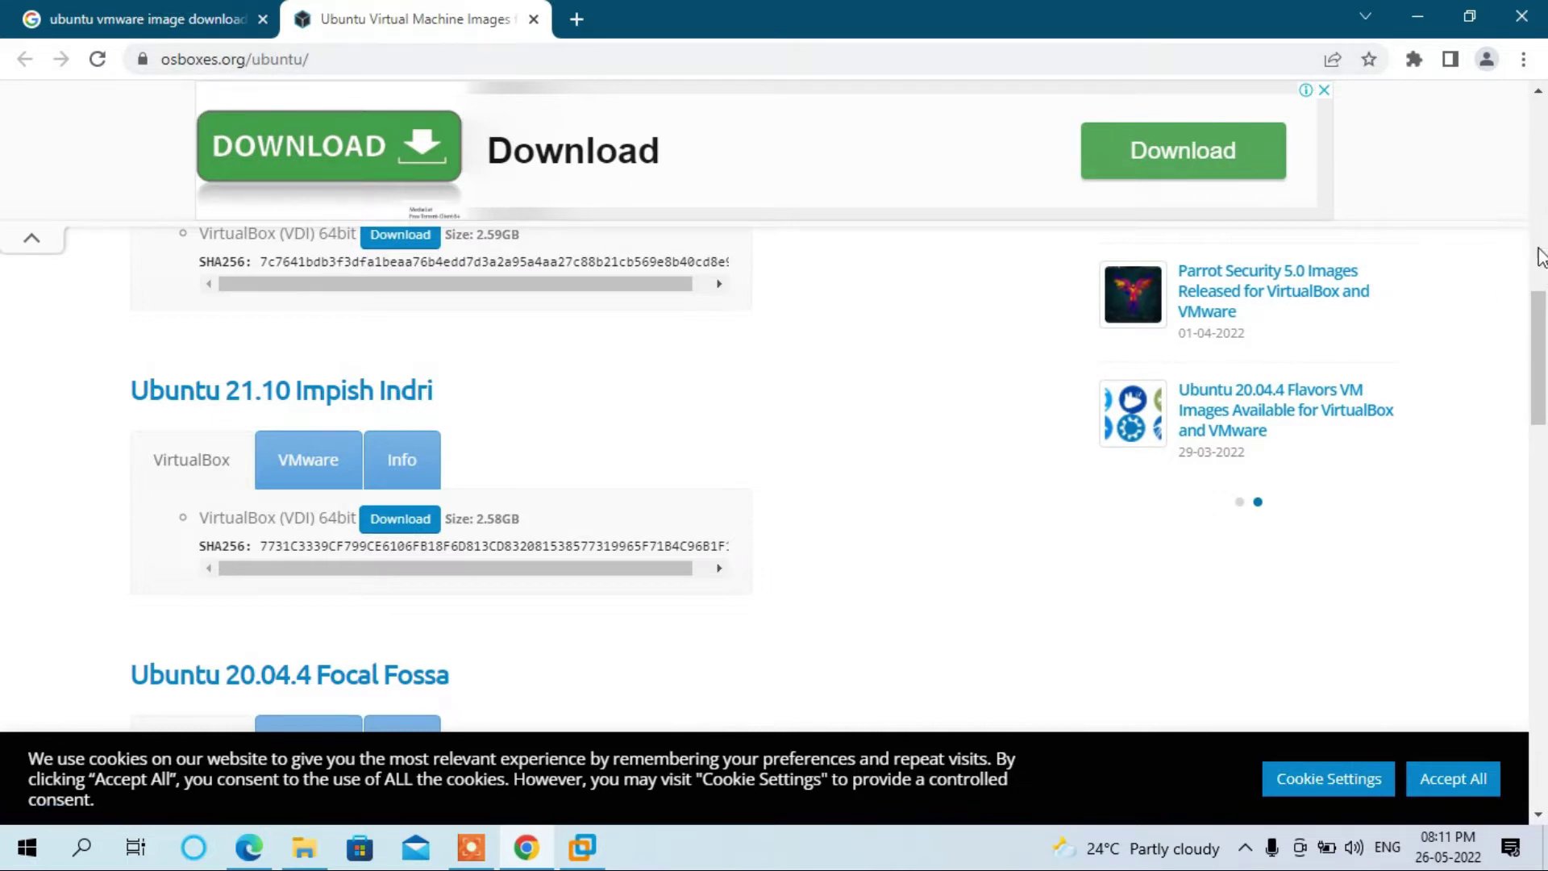
pyautogui.moveTo(1540, 255); pyautogui.dragTo(1539, 194)
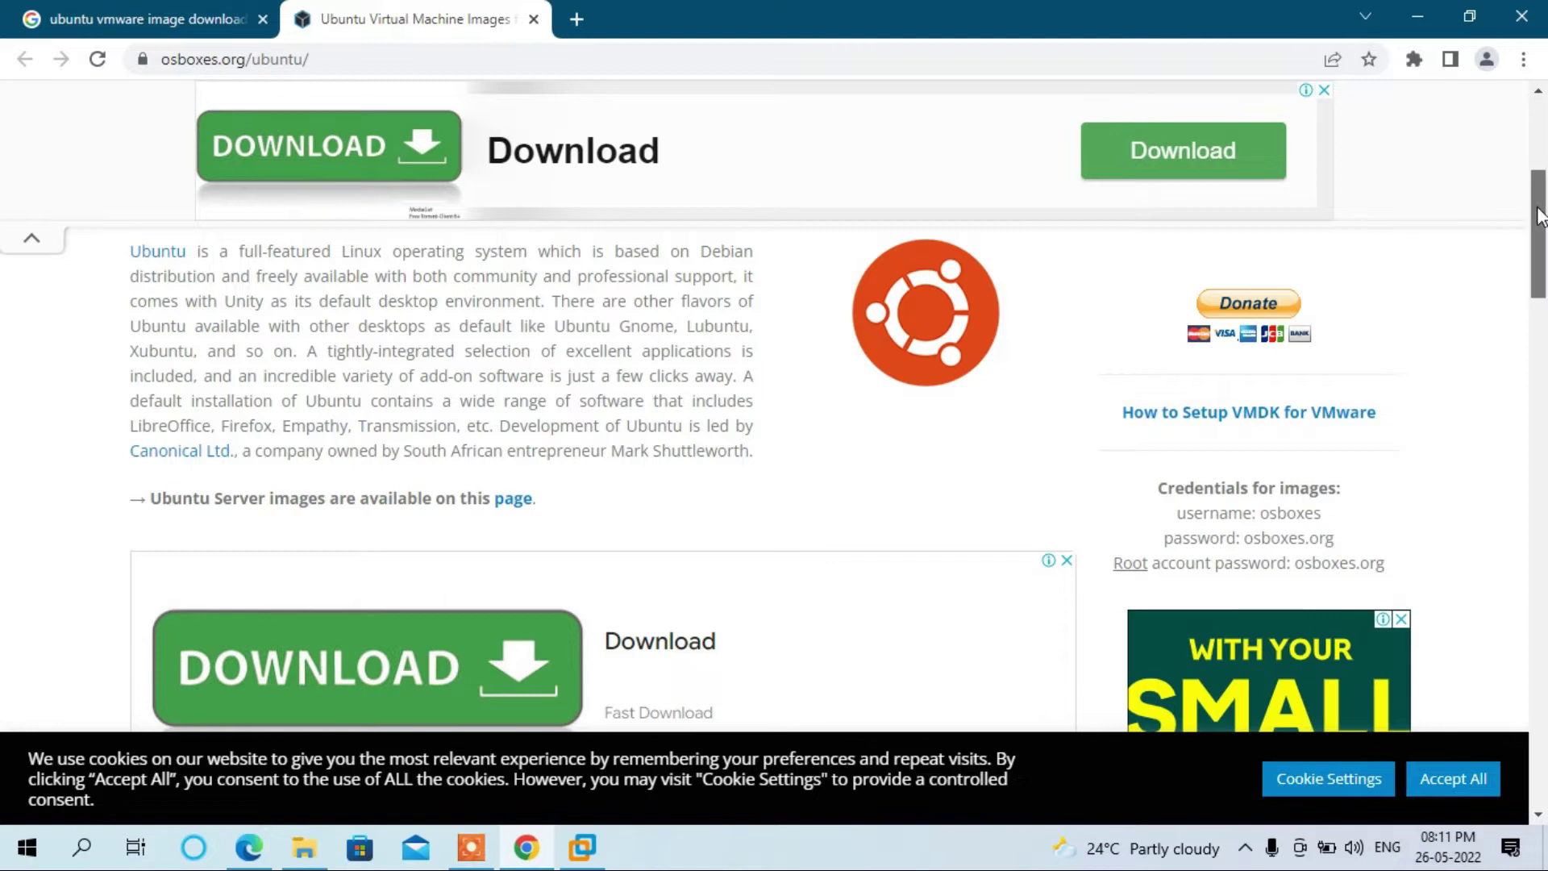
pyautogui.moveTo(1539, 212); pyautogui.dragTo(1540, 320)
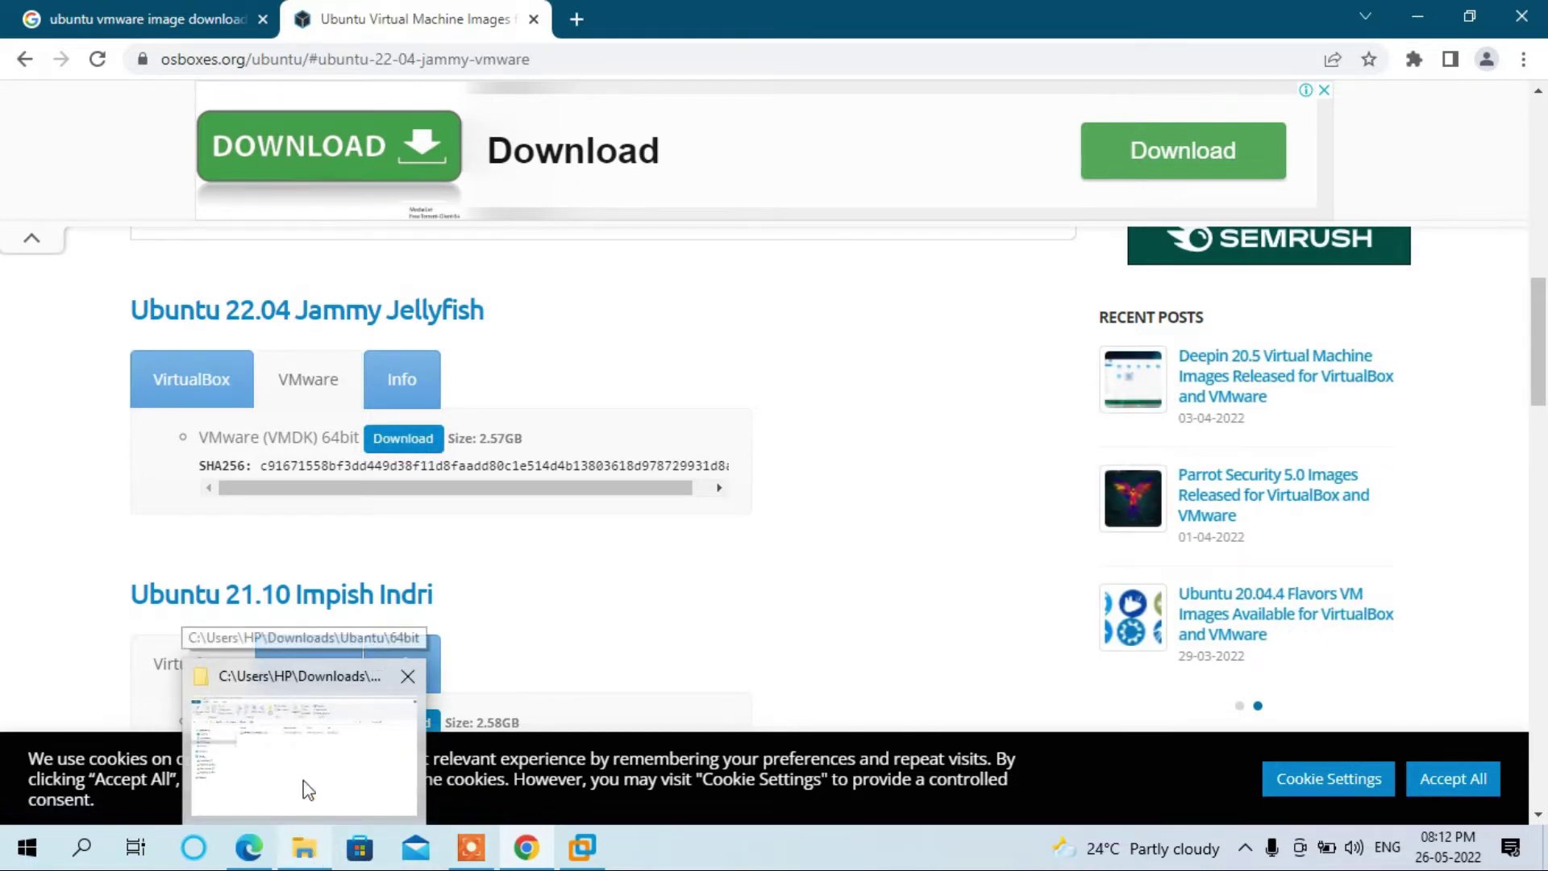
pyautogui.click(302, 737)
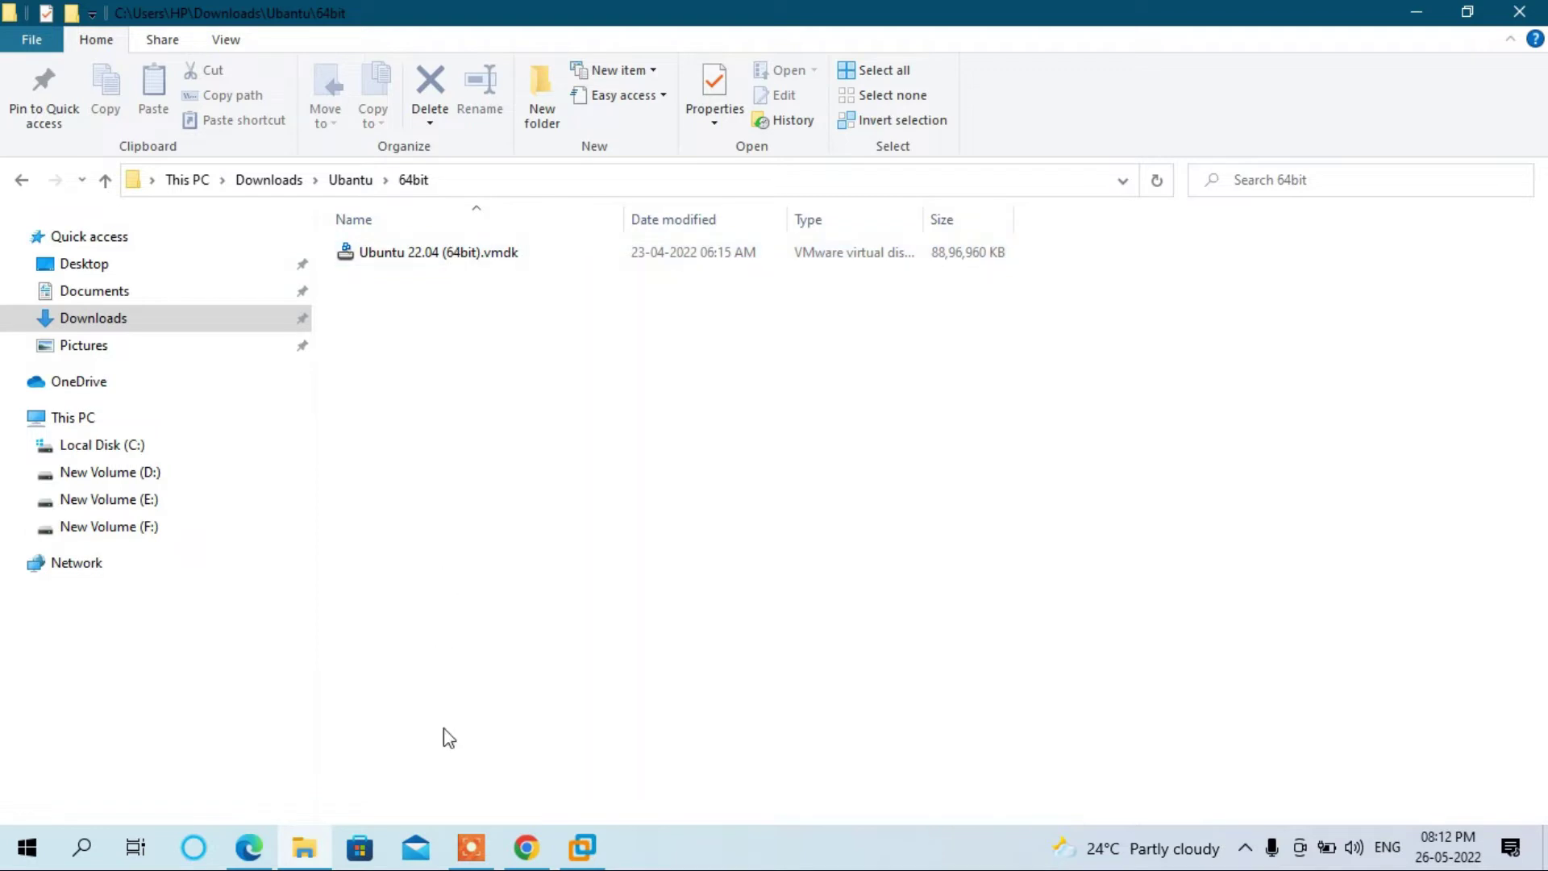
pyautogui.moveTo(582, 847)
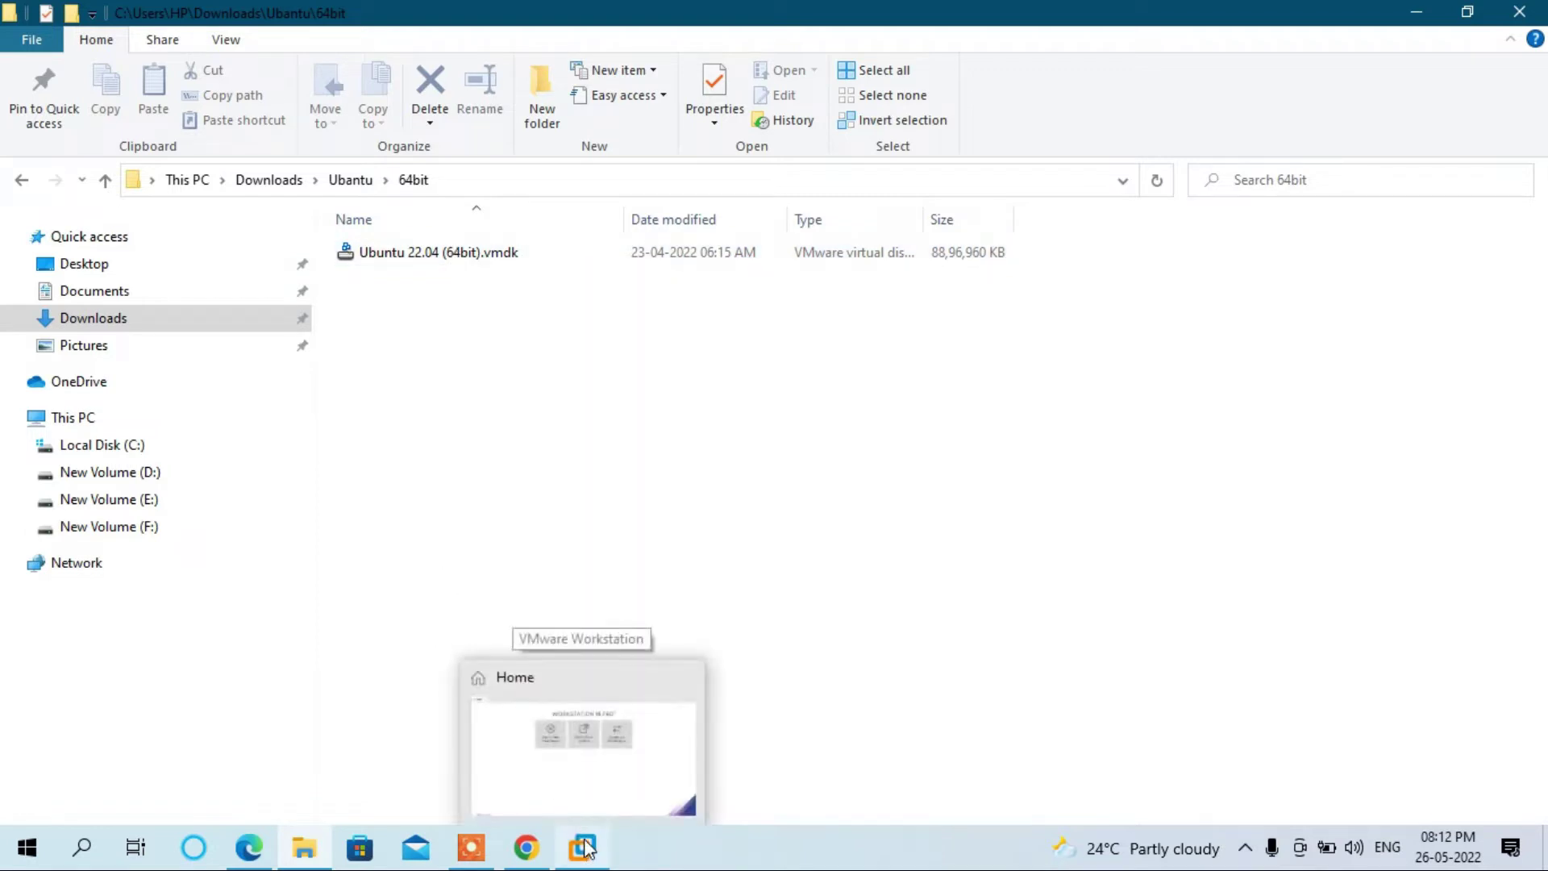
# - Start a custom new VM with Workstation 16.x compatibility and the OS installed later
pyautogui.click(607, 713)
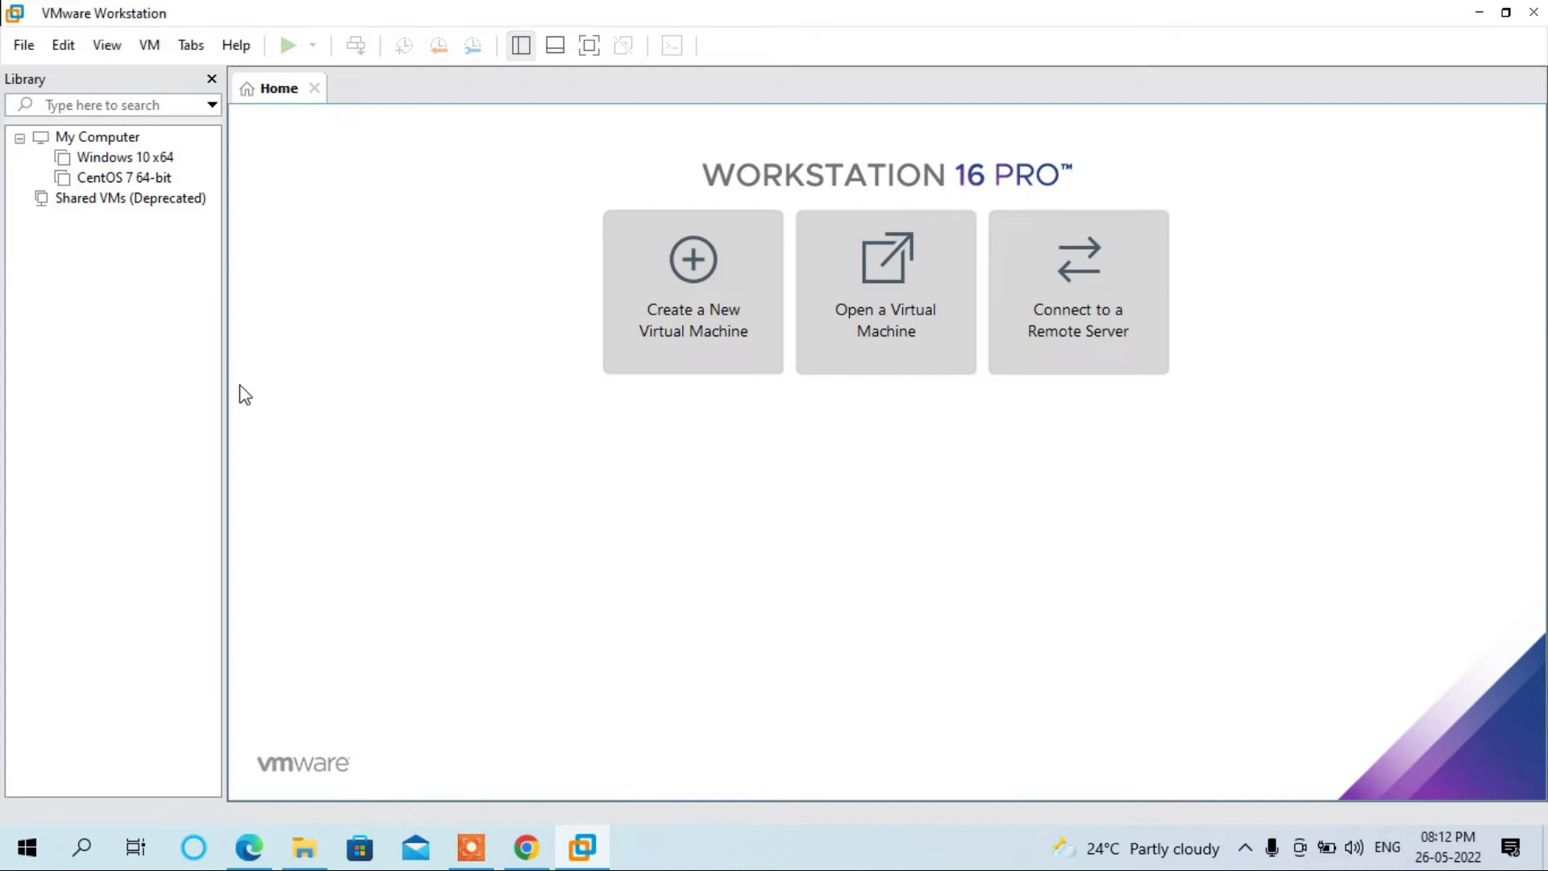
pyautogui.click(20, 52)
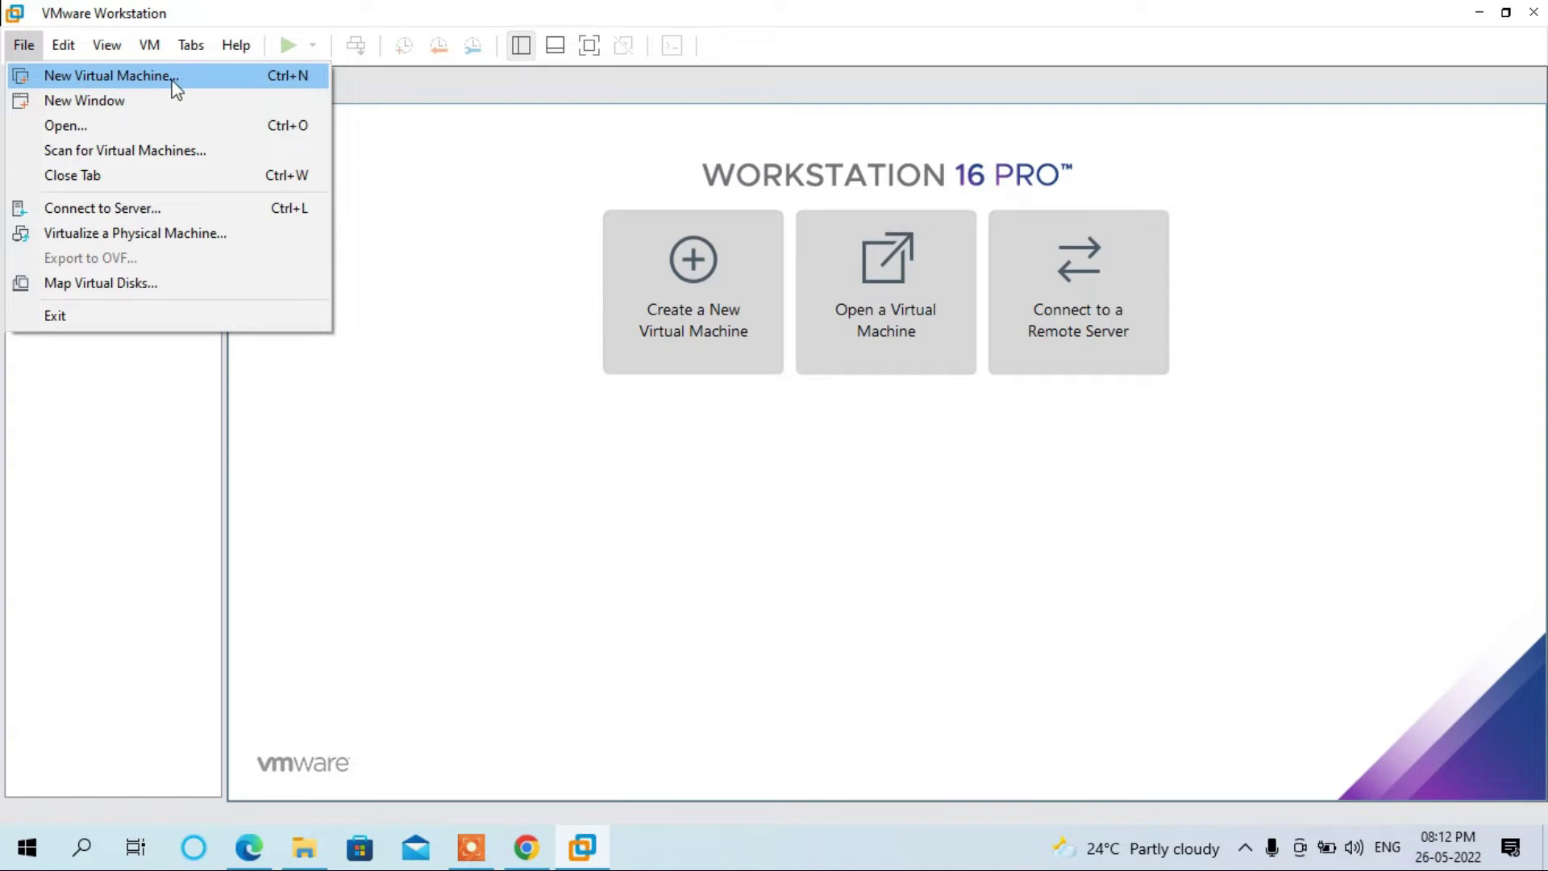
pyautogui.click(108, 75)
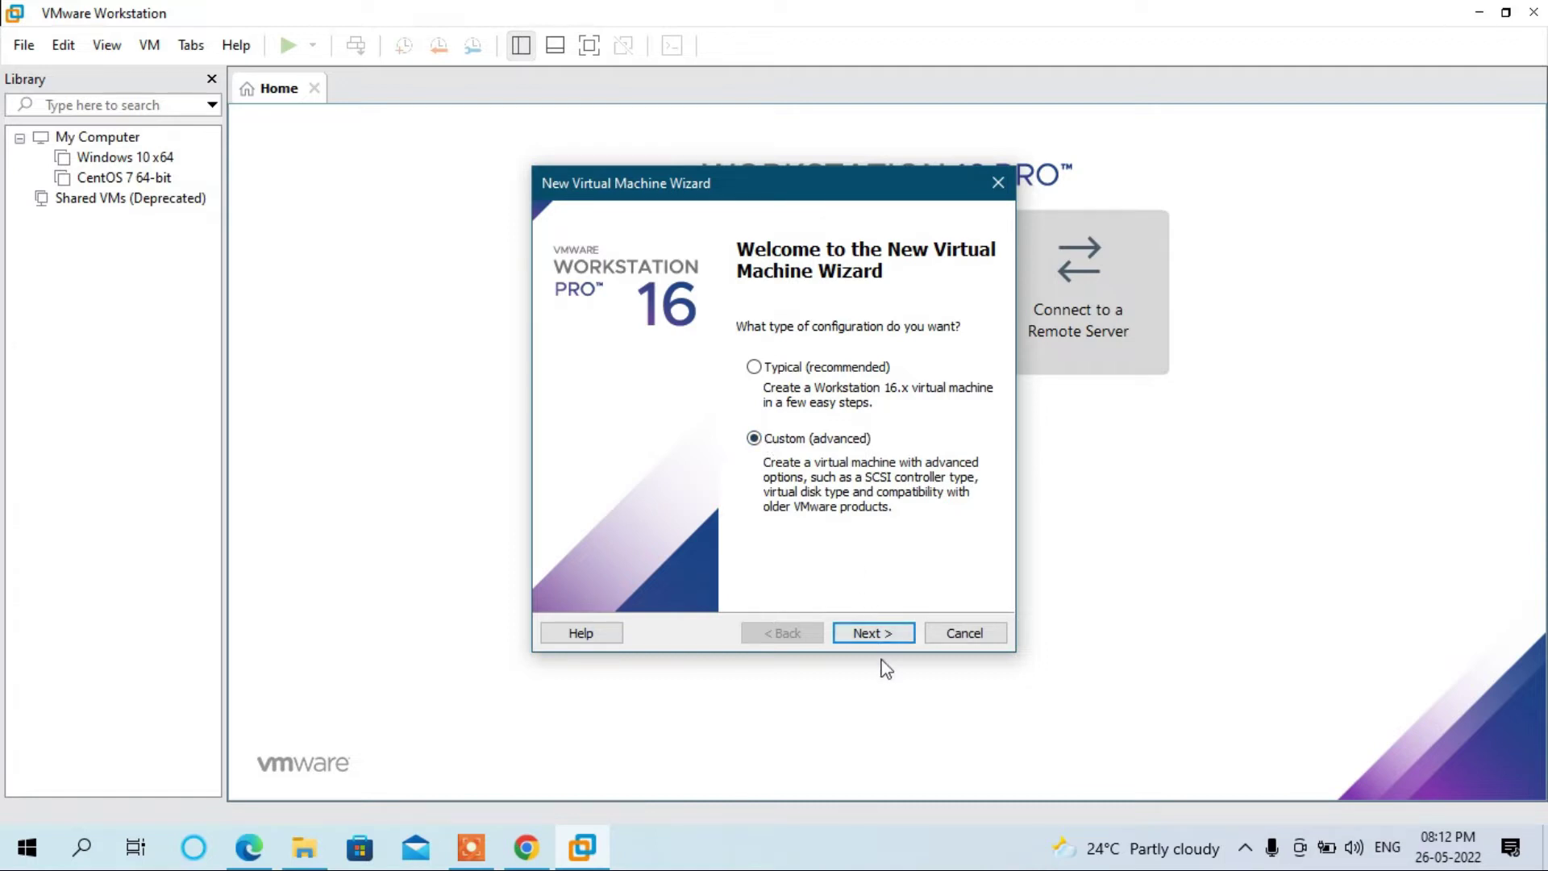
pyautogui.click(877, 637)
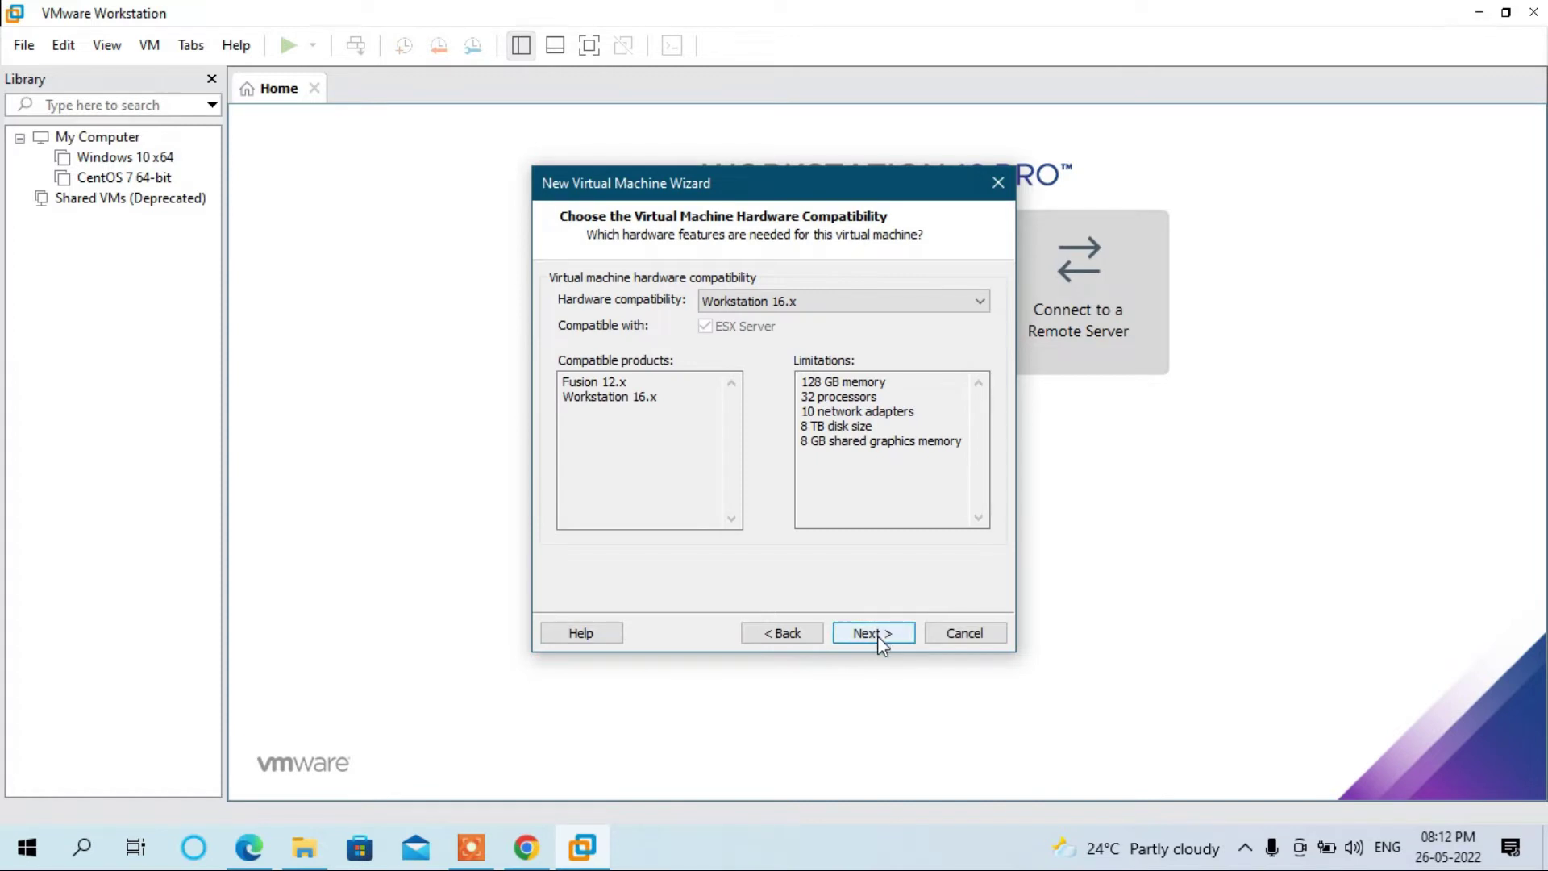
pyautogui.click(877, 634)
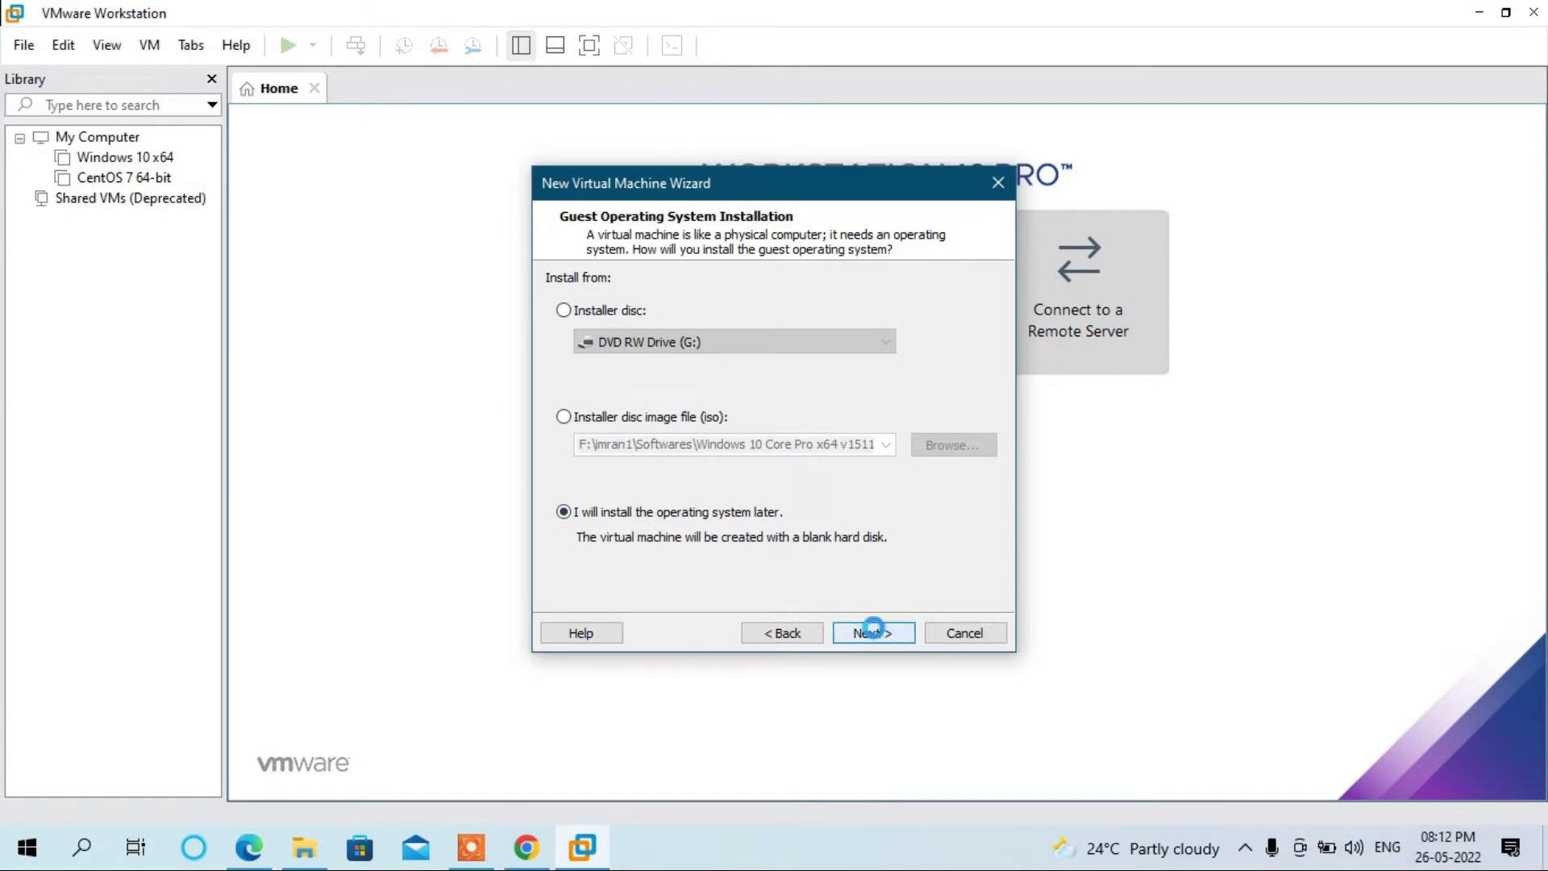
pyautogui.click(874, 637)
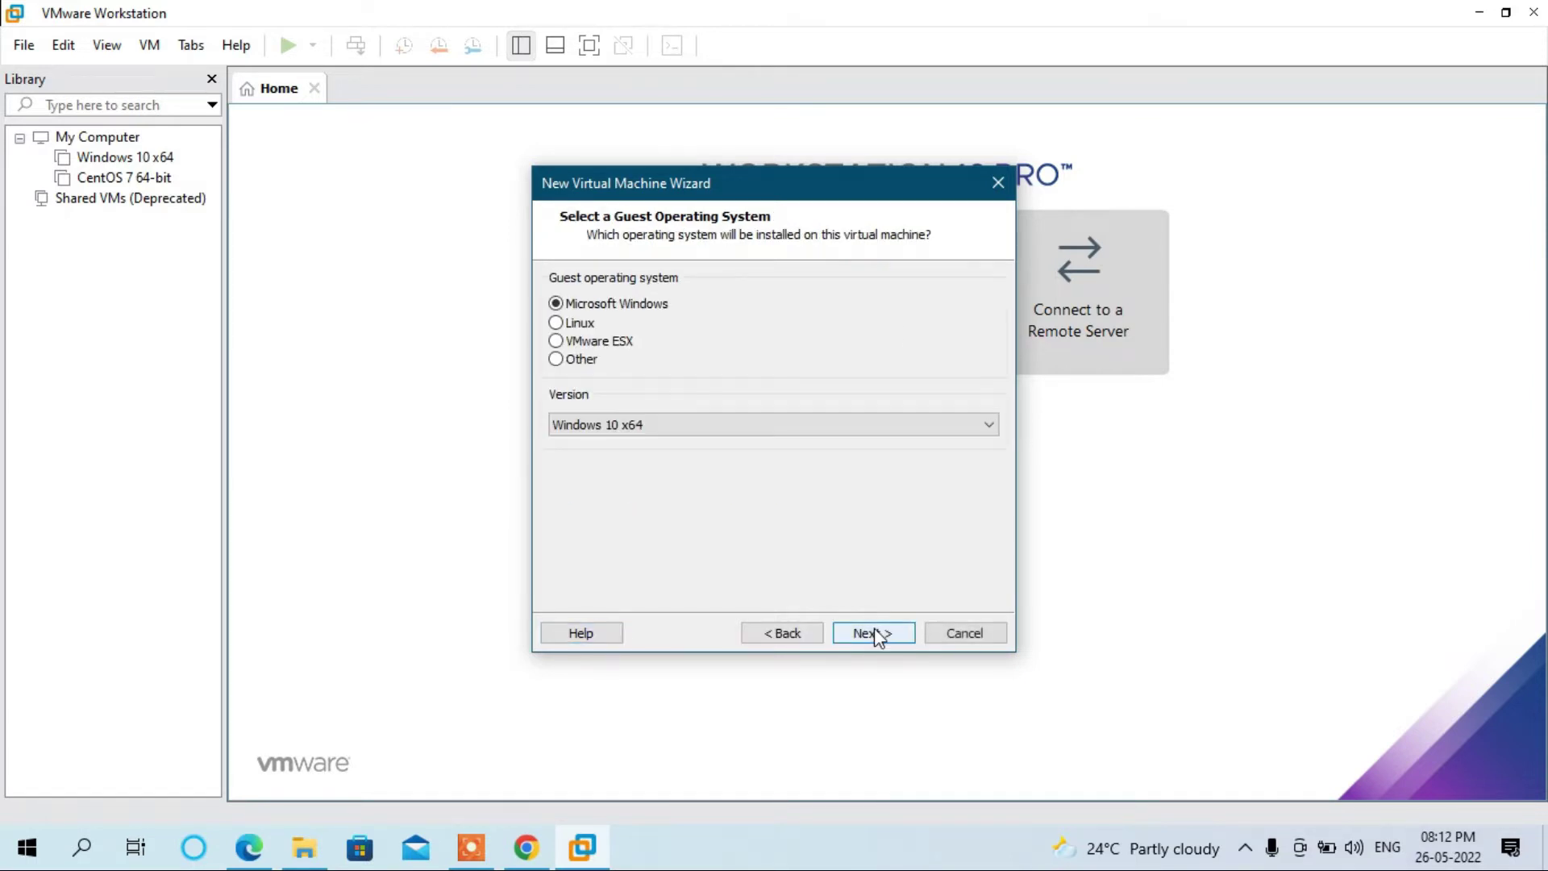
# - Set the guest operating system to Linux, version Ubuntu
pyautogui.click(556, 323)
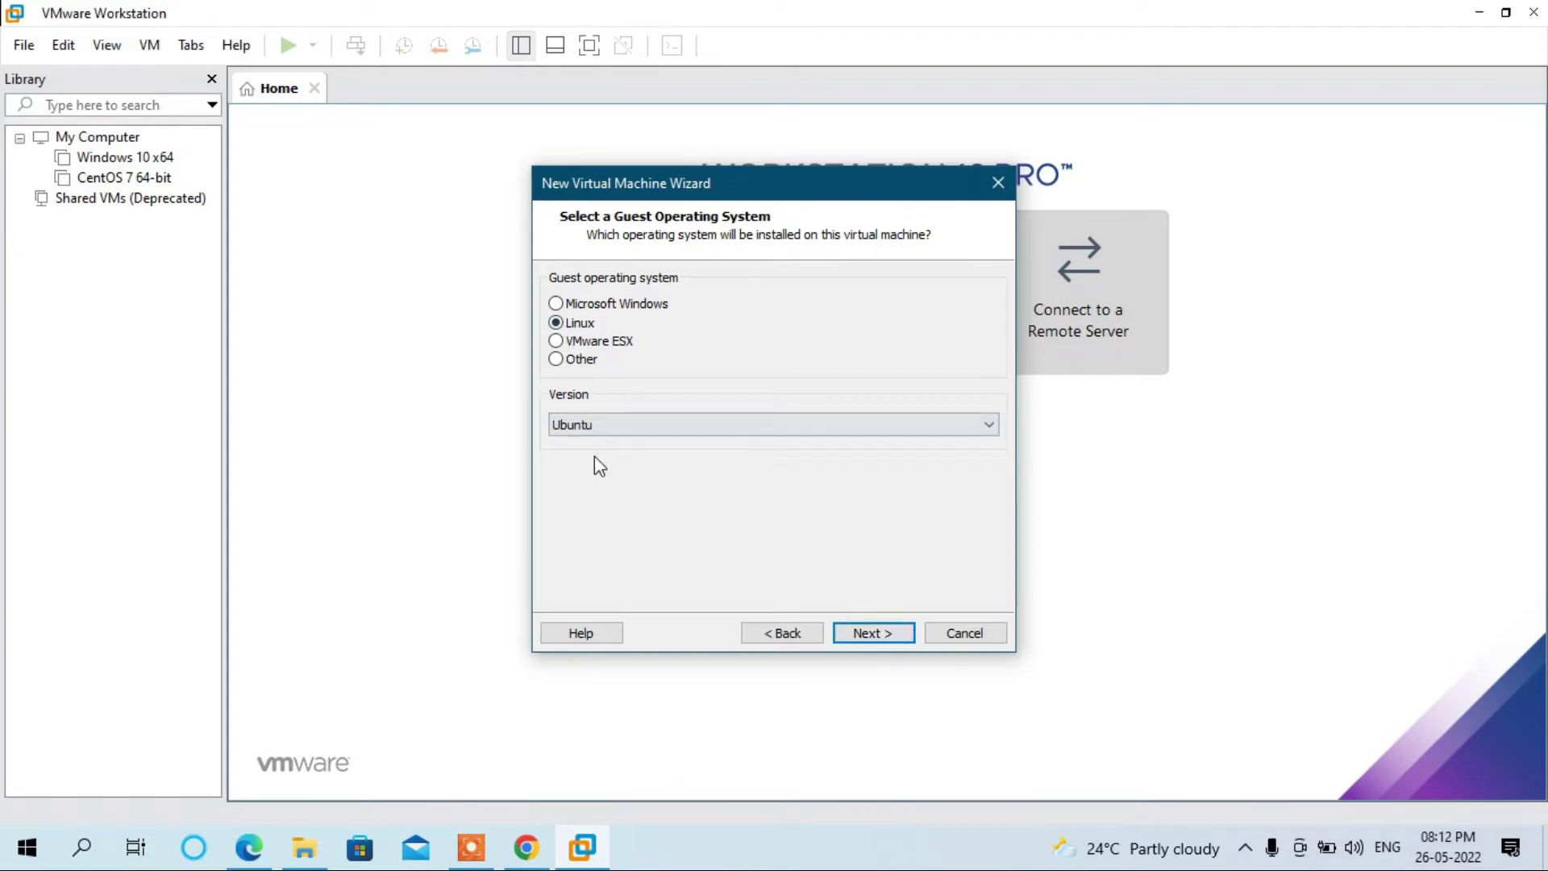
pyautogui.click(606, 424)
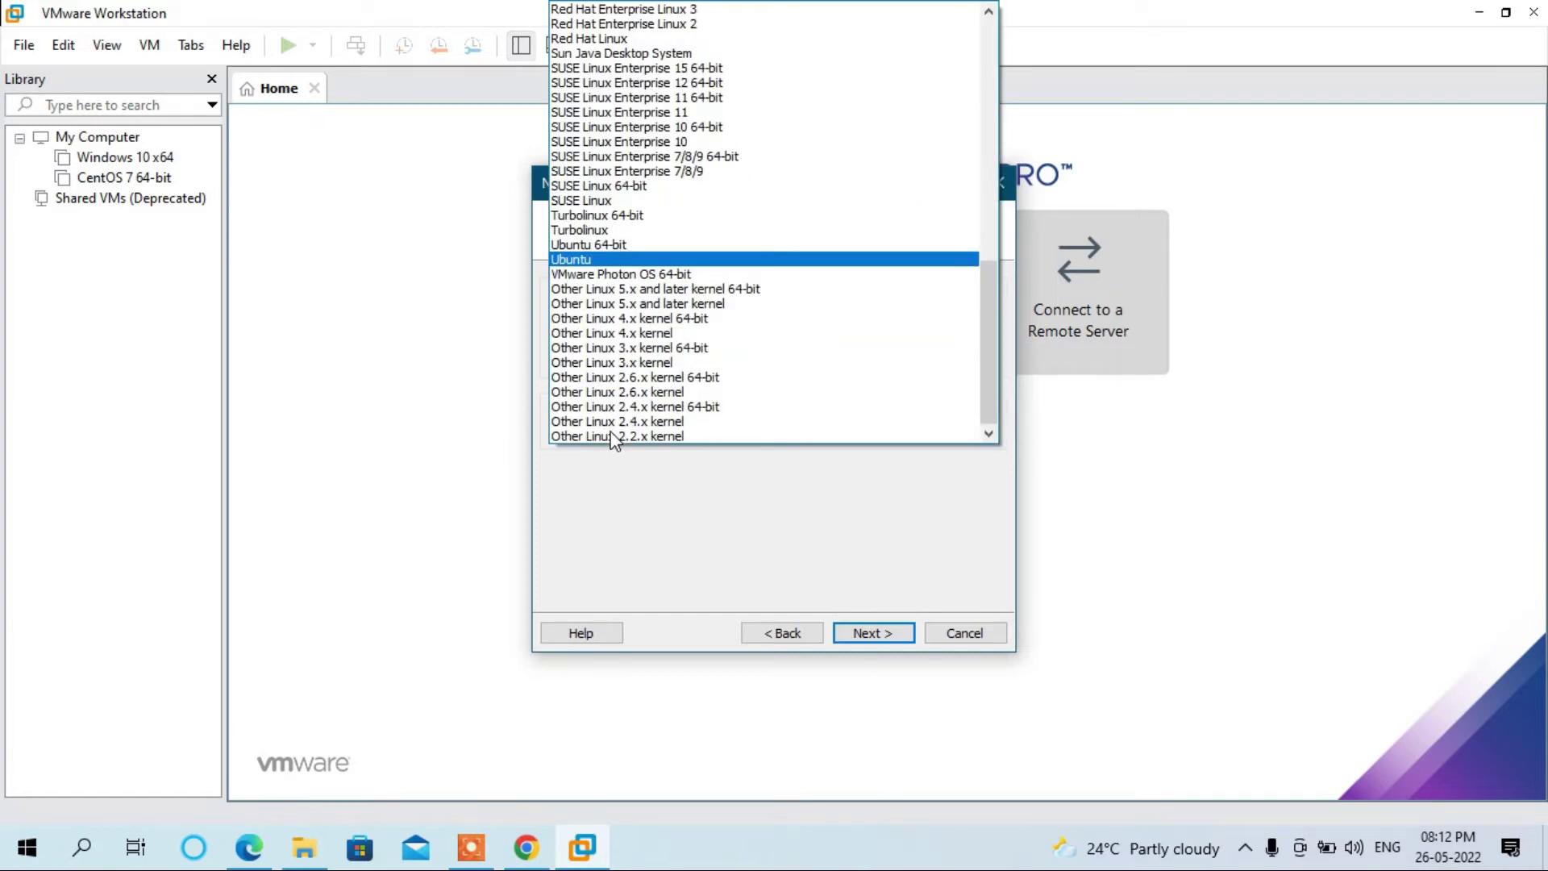
pyautogui.click(602, 260)
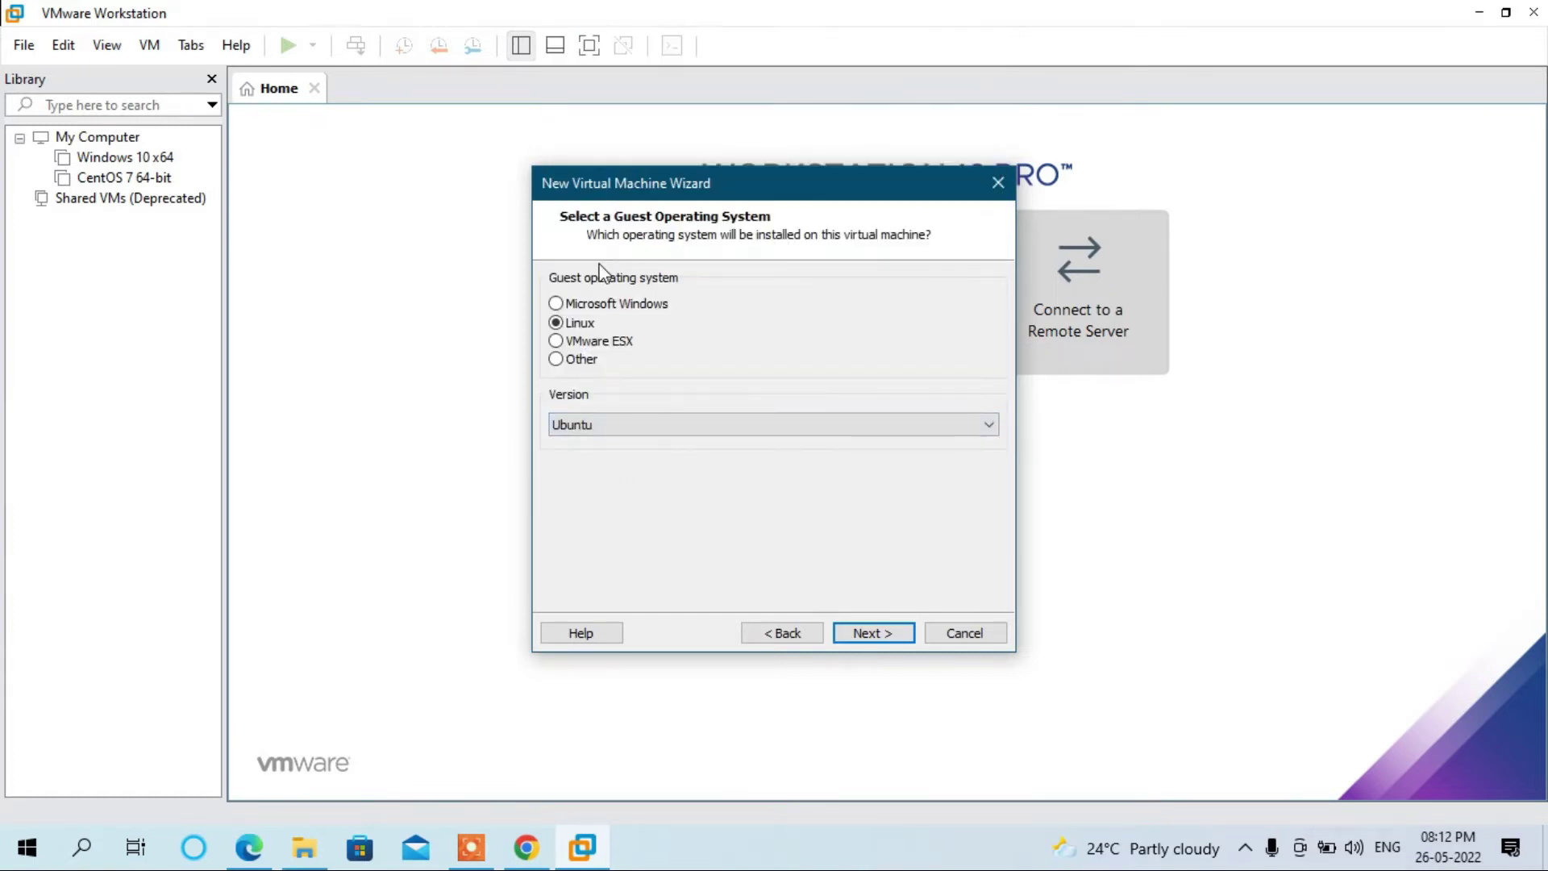
# - Accept the name Ubuntu, default location, and default processor and memory settings
pyautogui.click(871, 632)
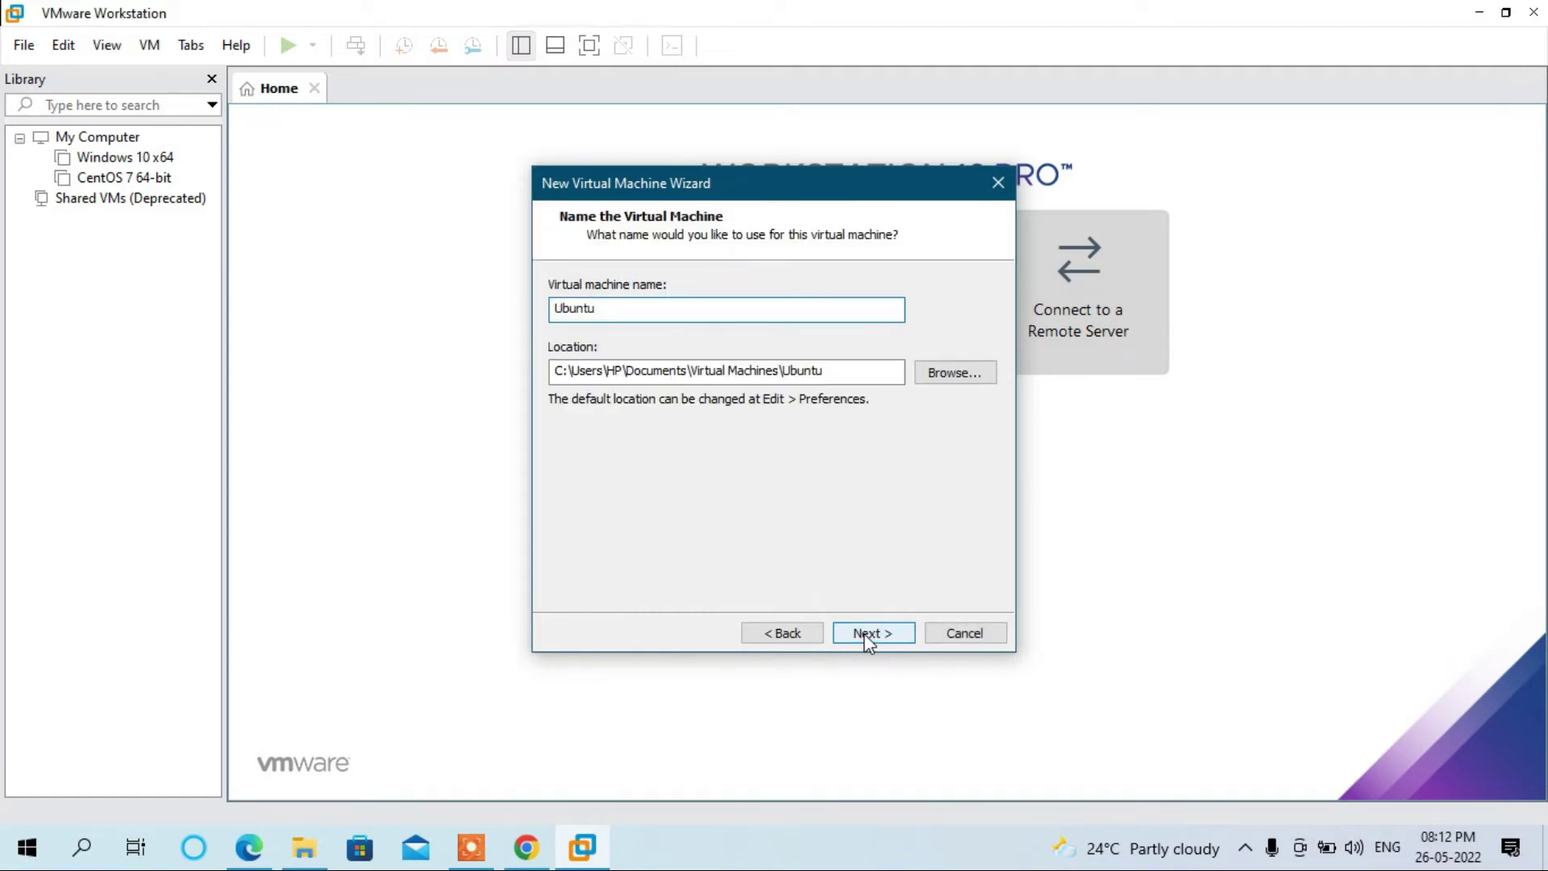
pyautogui.click(868, 634)
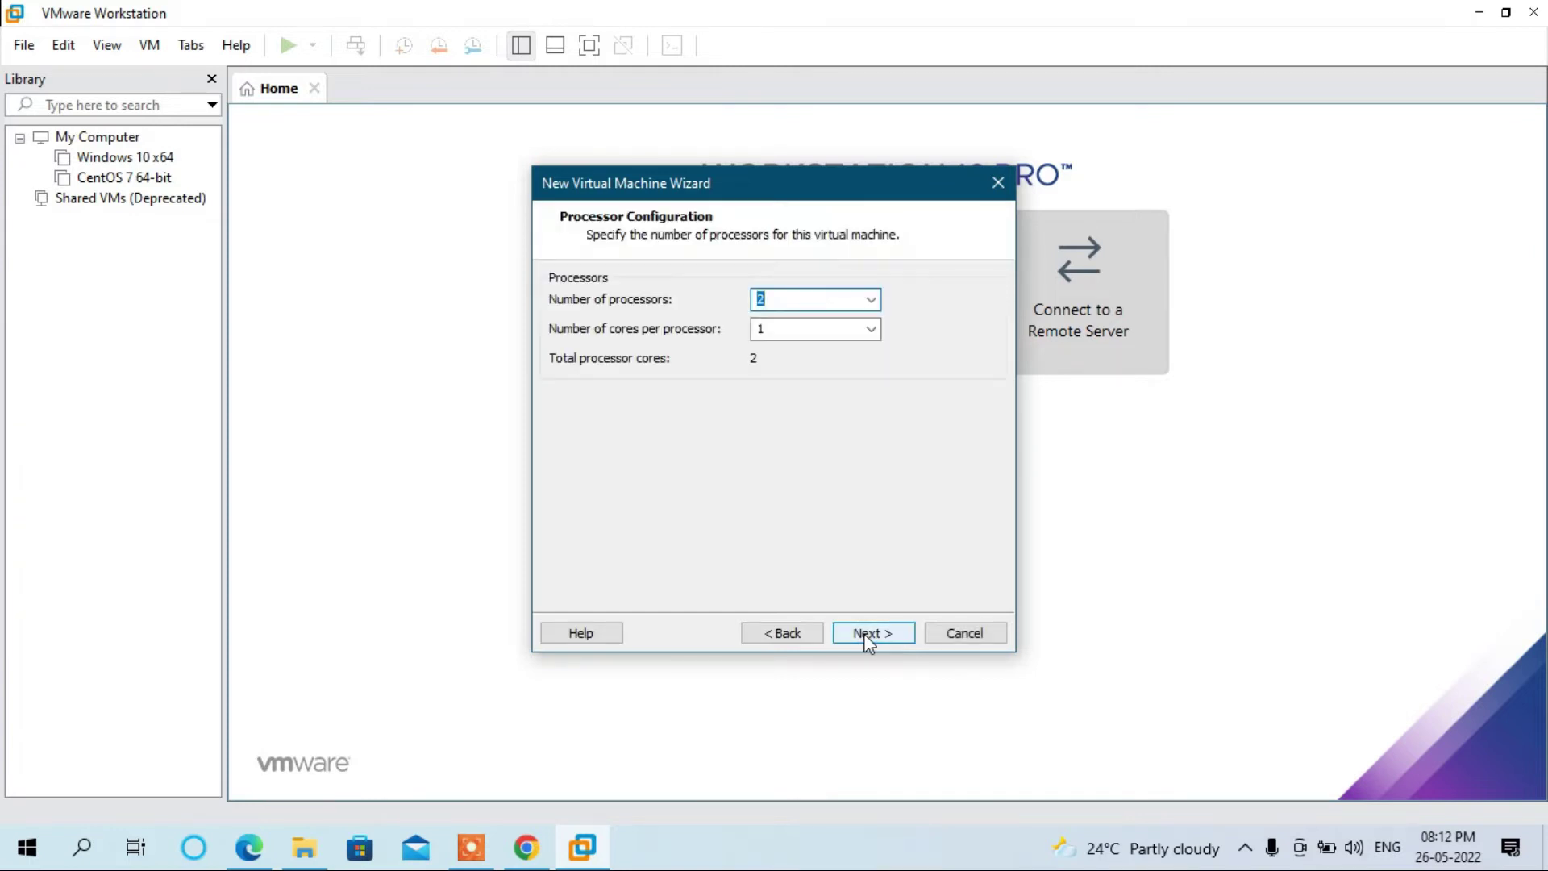
pyautogui.click(869, 633)
pyautogui.click(869, 634)
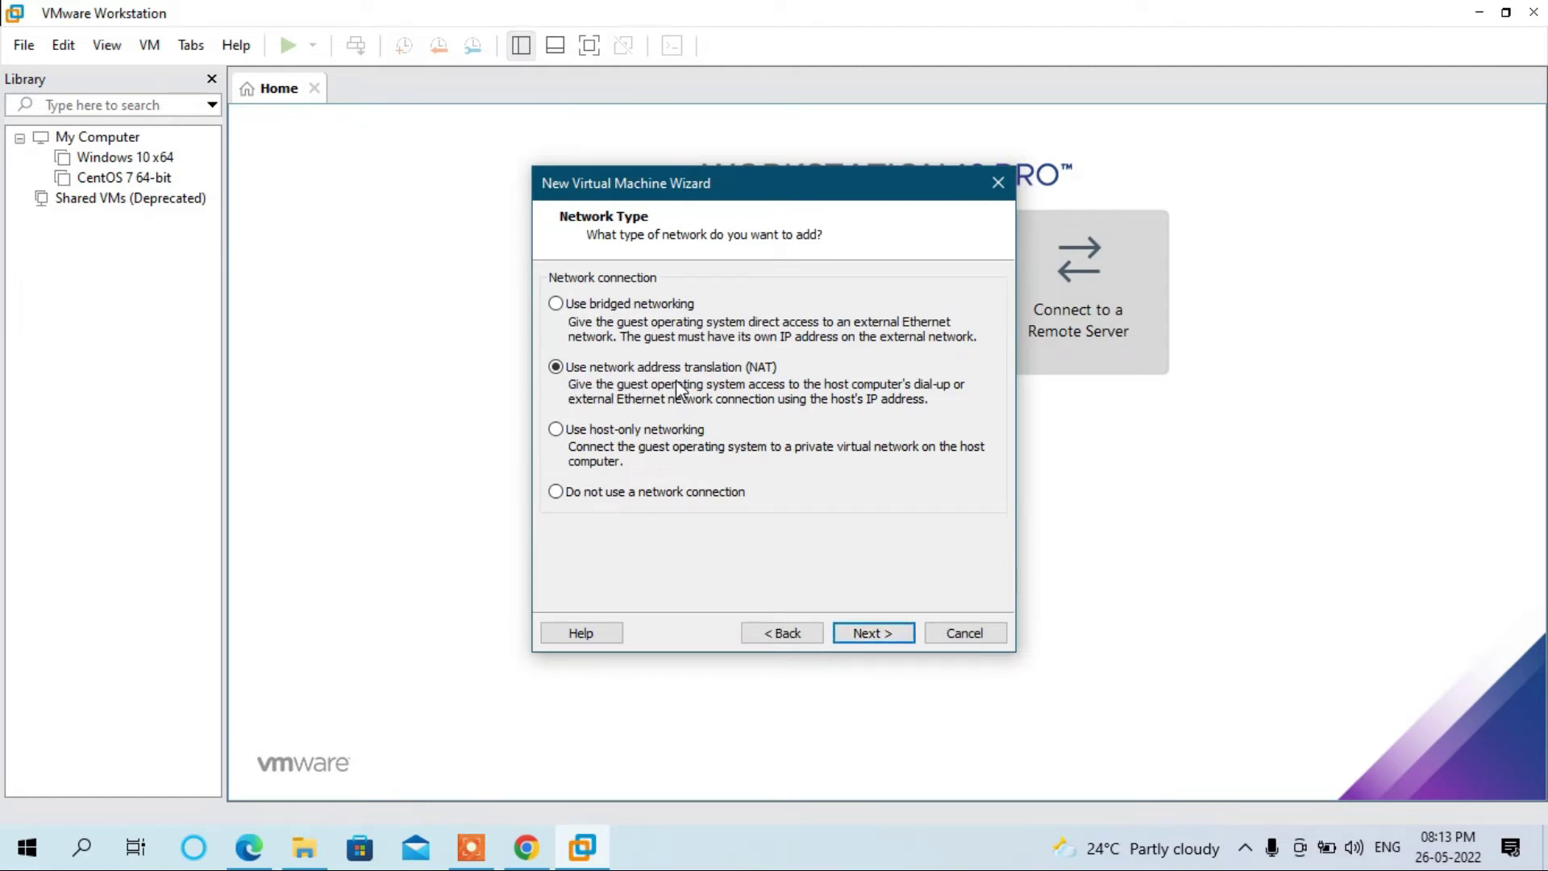
# - Keep NAT networking, the LSI Logic controller and the SCSI disk type
pyautogui.click(883, 637)
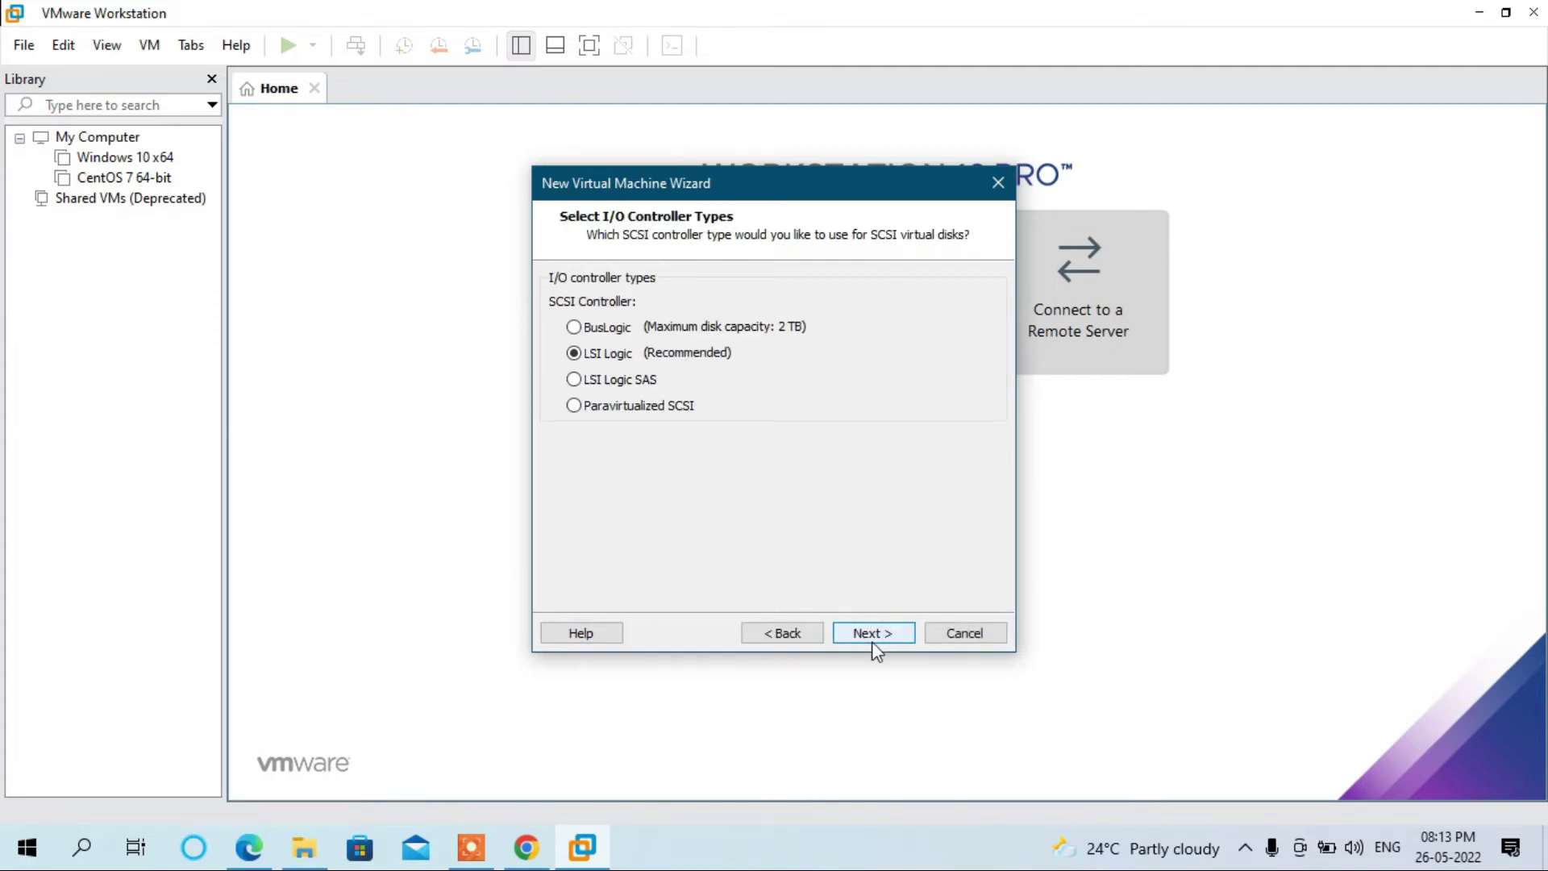
pyautogui.click(868, 638)
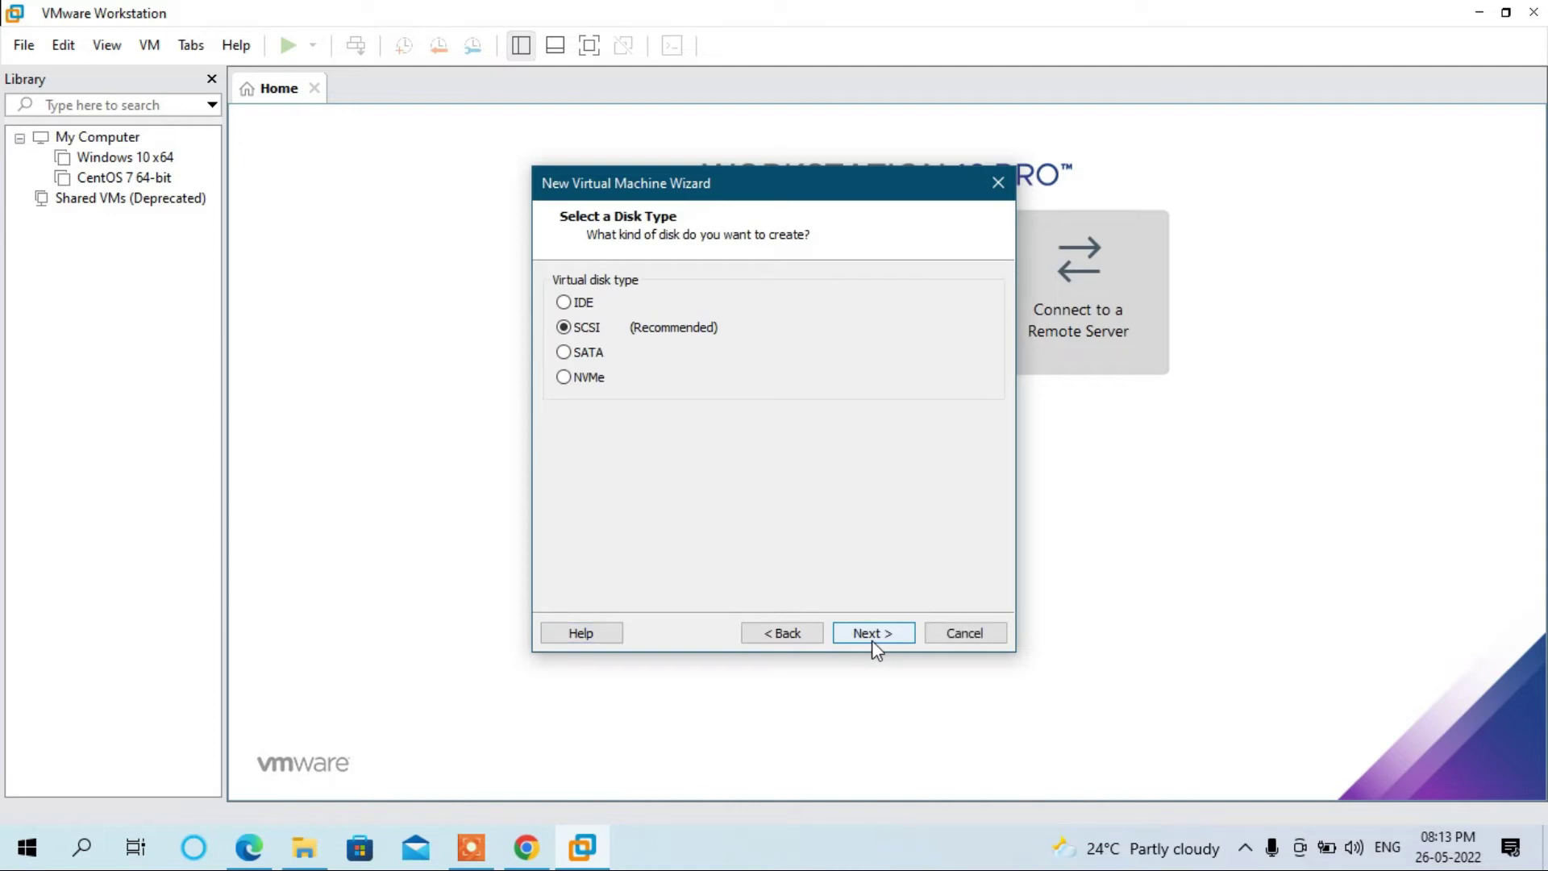
pyautogui.click(873, 635)
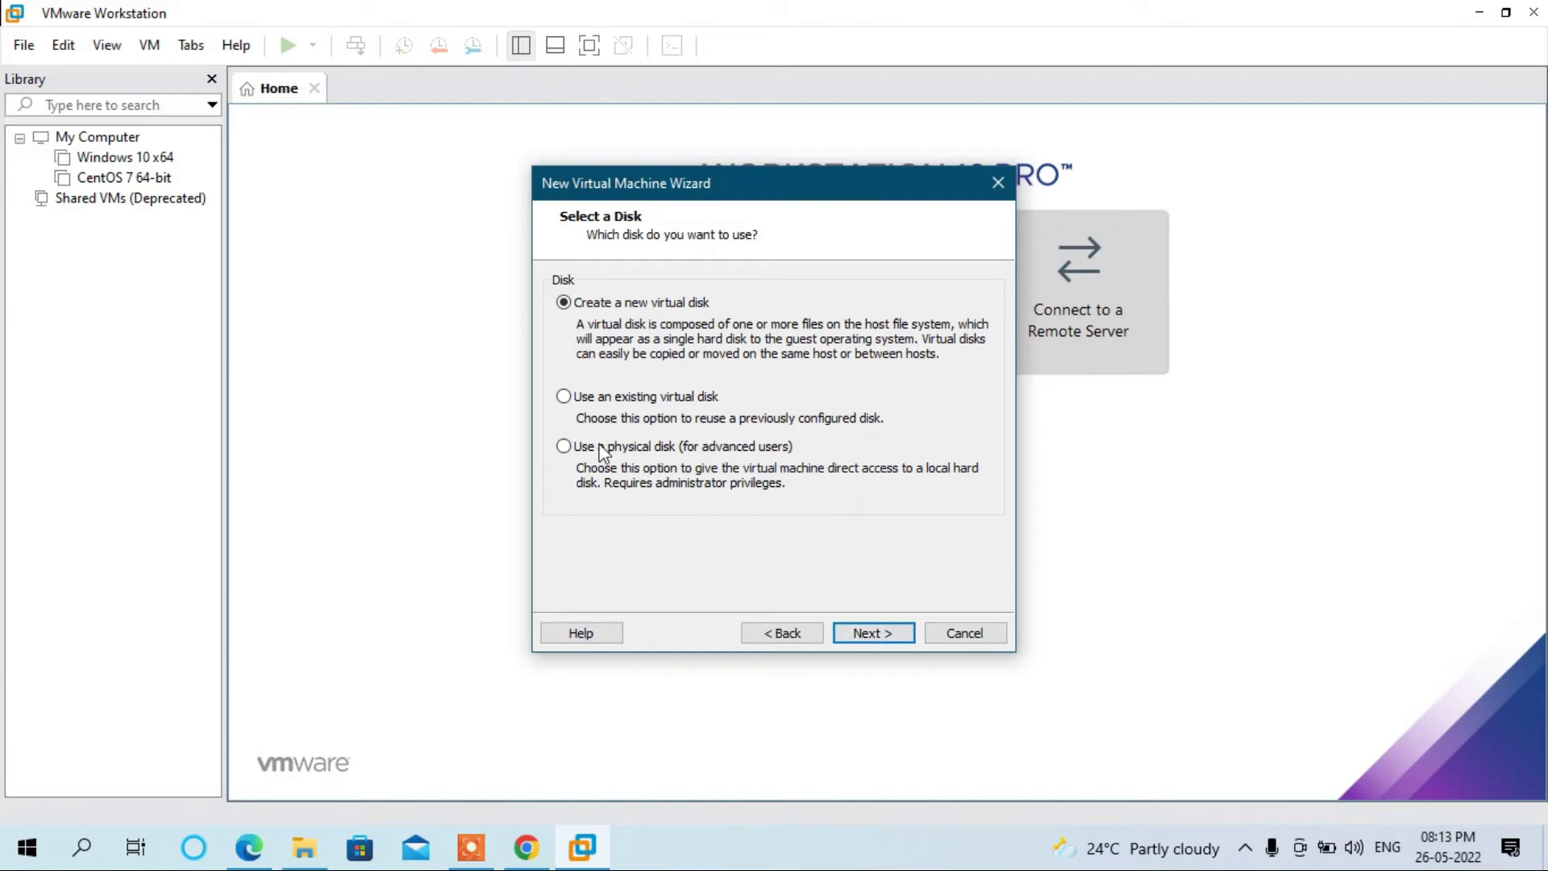
# - Use Downloads\Ubantu\64bit\Ubuntu 22.04 (64bit).vmdk as the existing disk, keeping its format
pyautogui.click(565, 397)
pyautogui.click(867, 638)
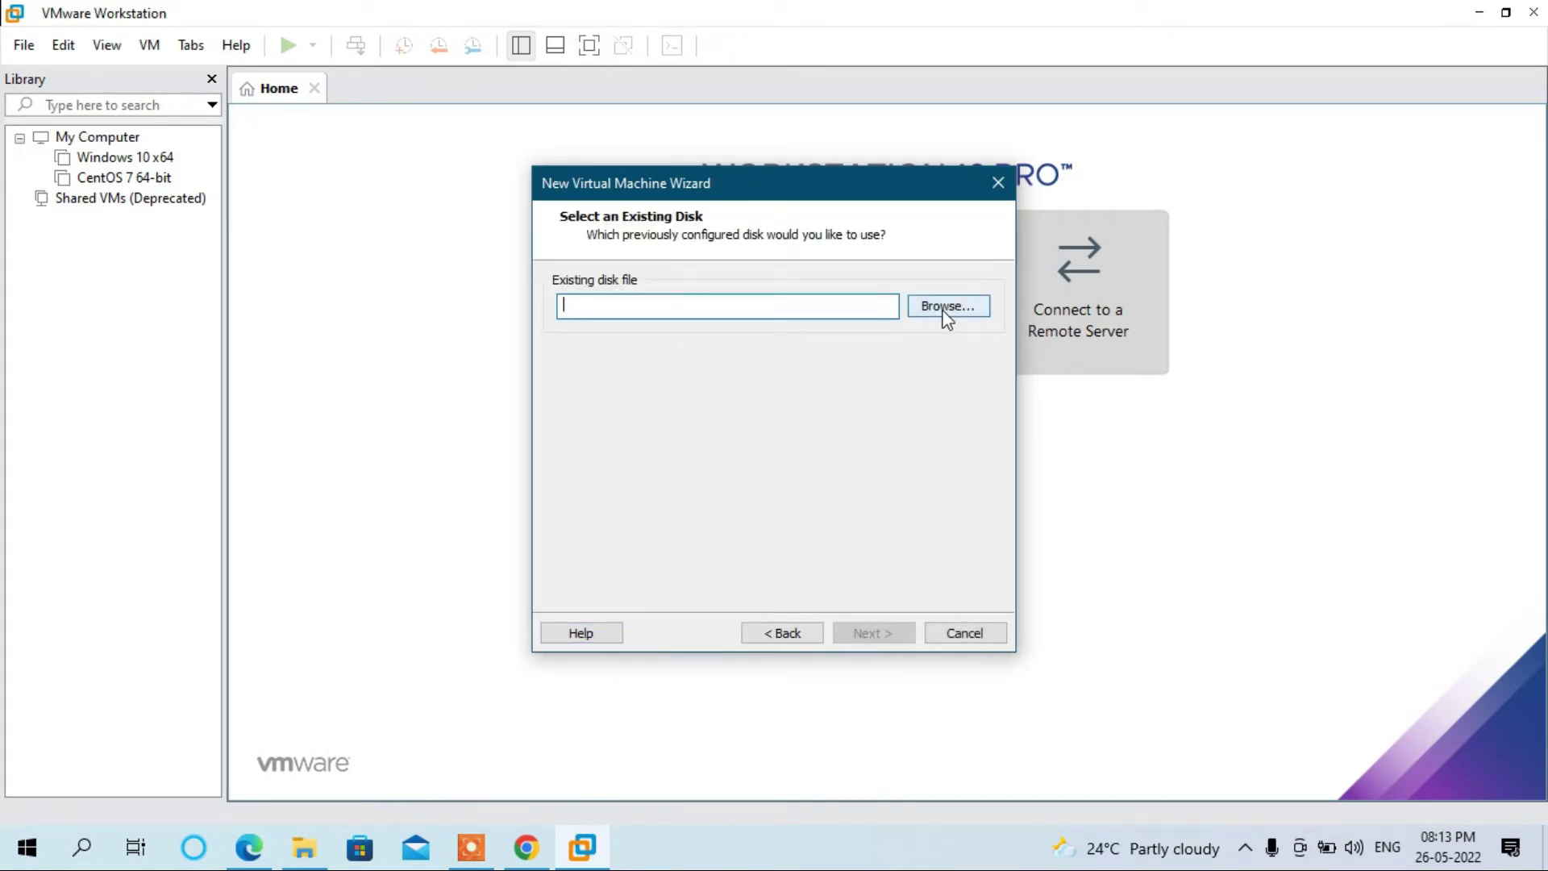
pyautogui.click(947, 306)
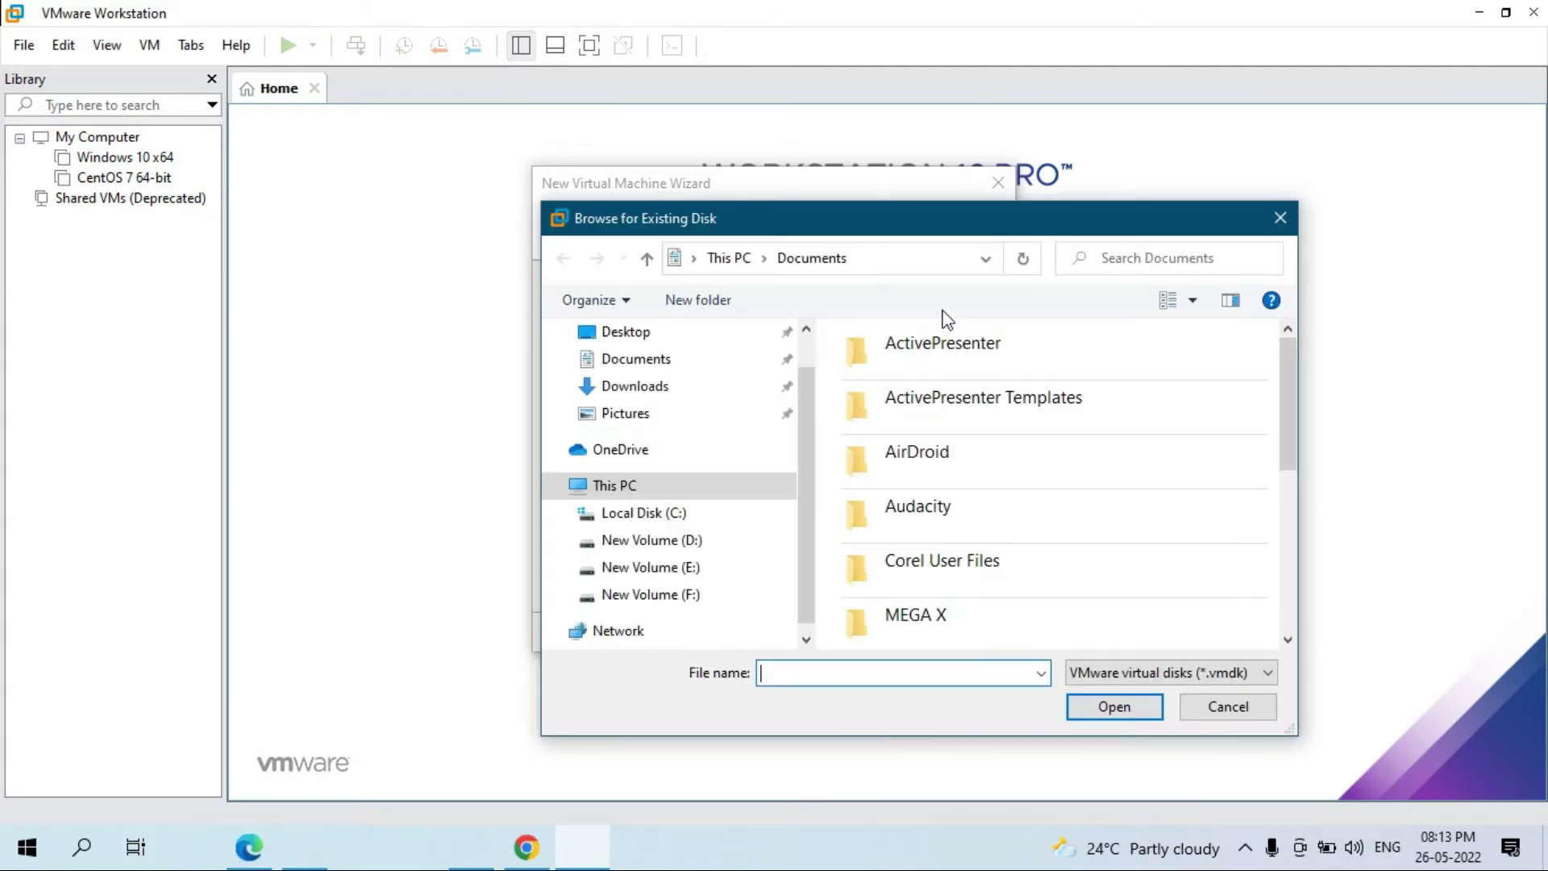
pyautogui.click(635, 387)
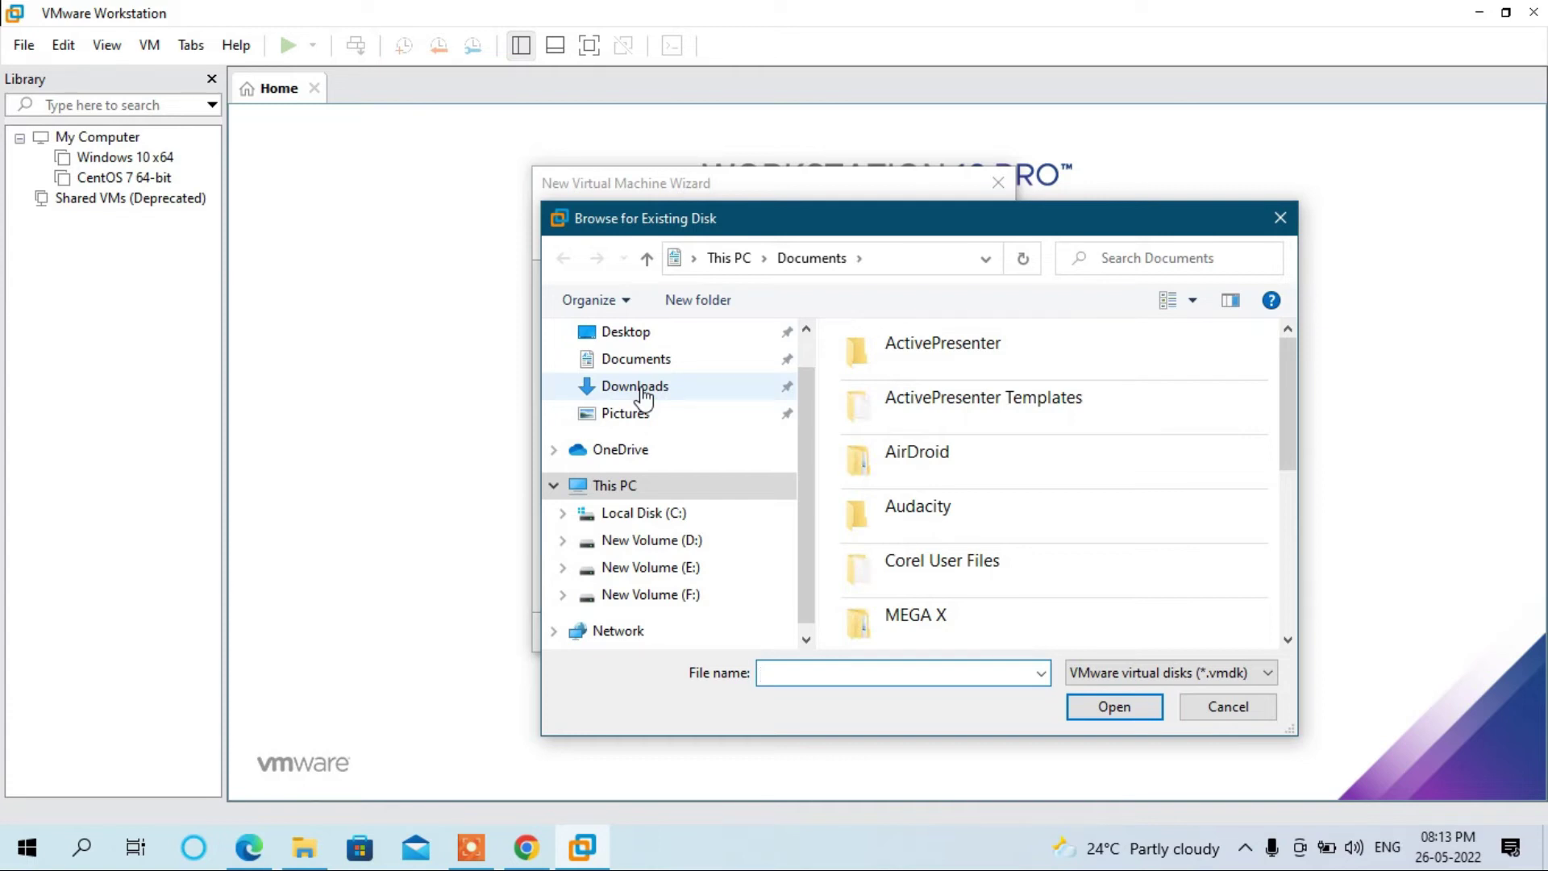
pyautogui.click(636, 385)
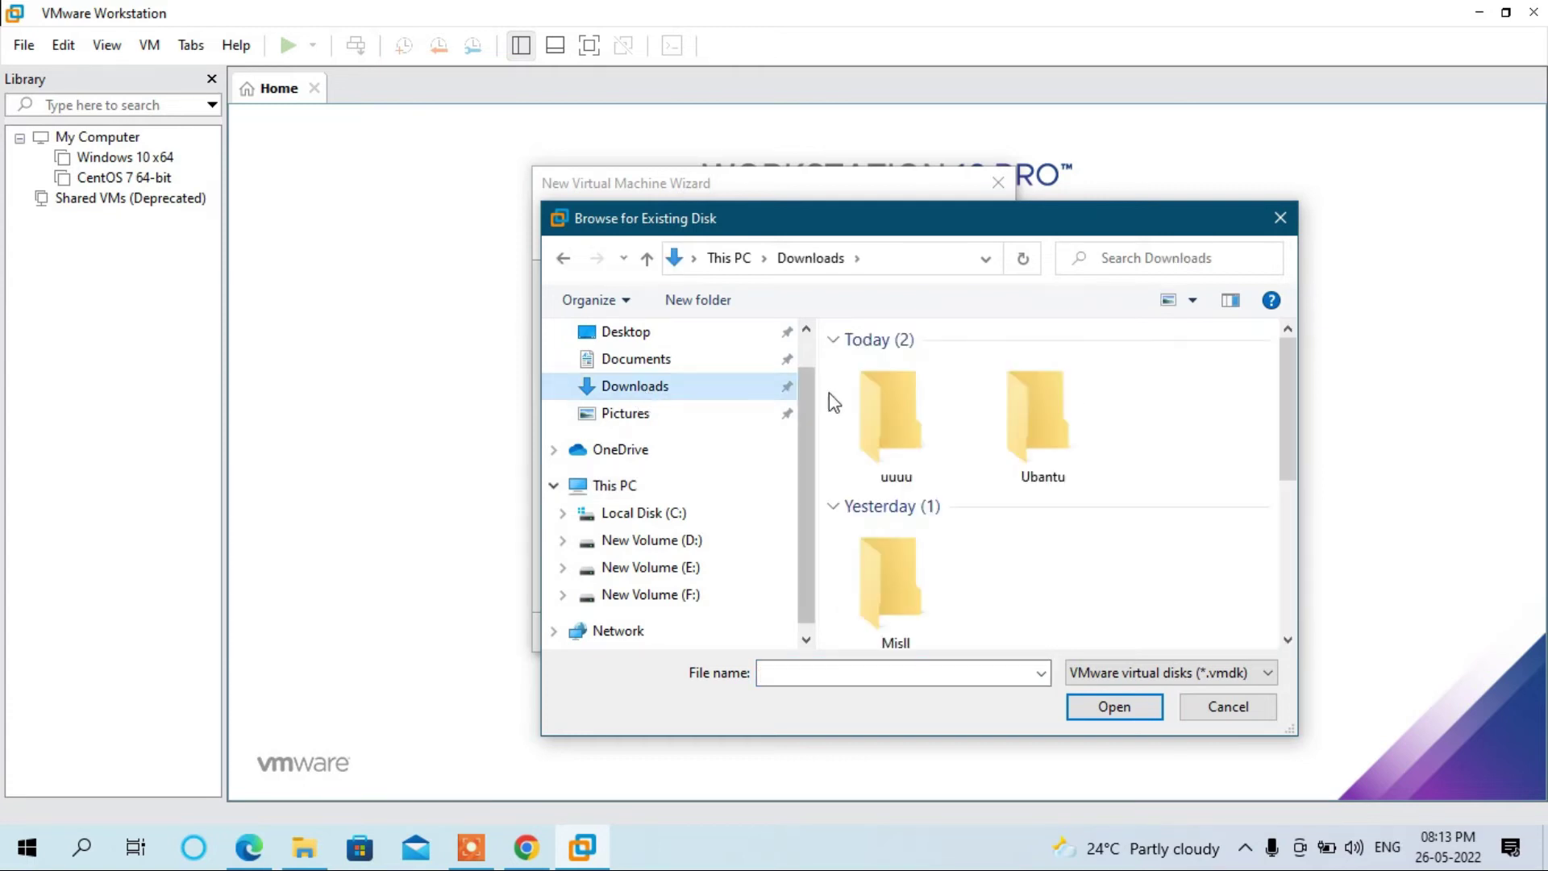
pyautogui.doubleClick(1060, 454)
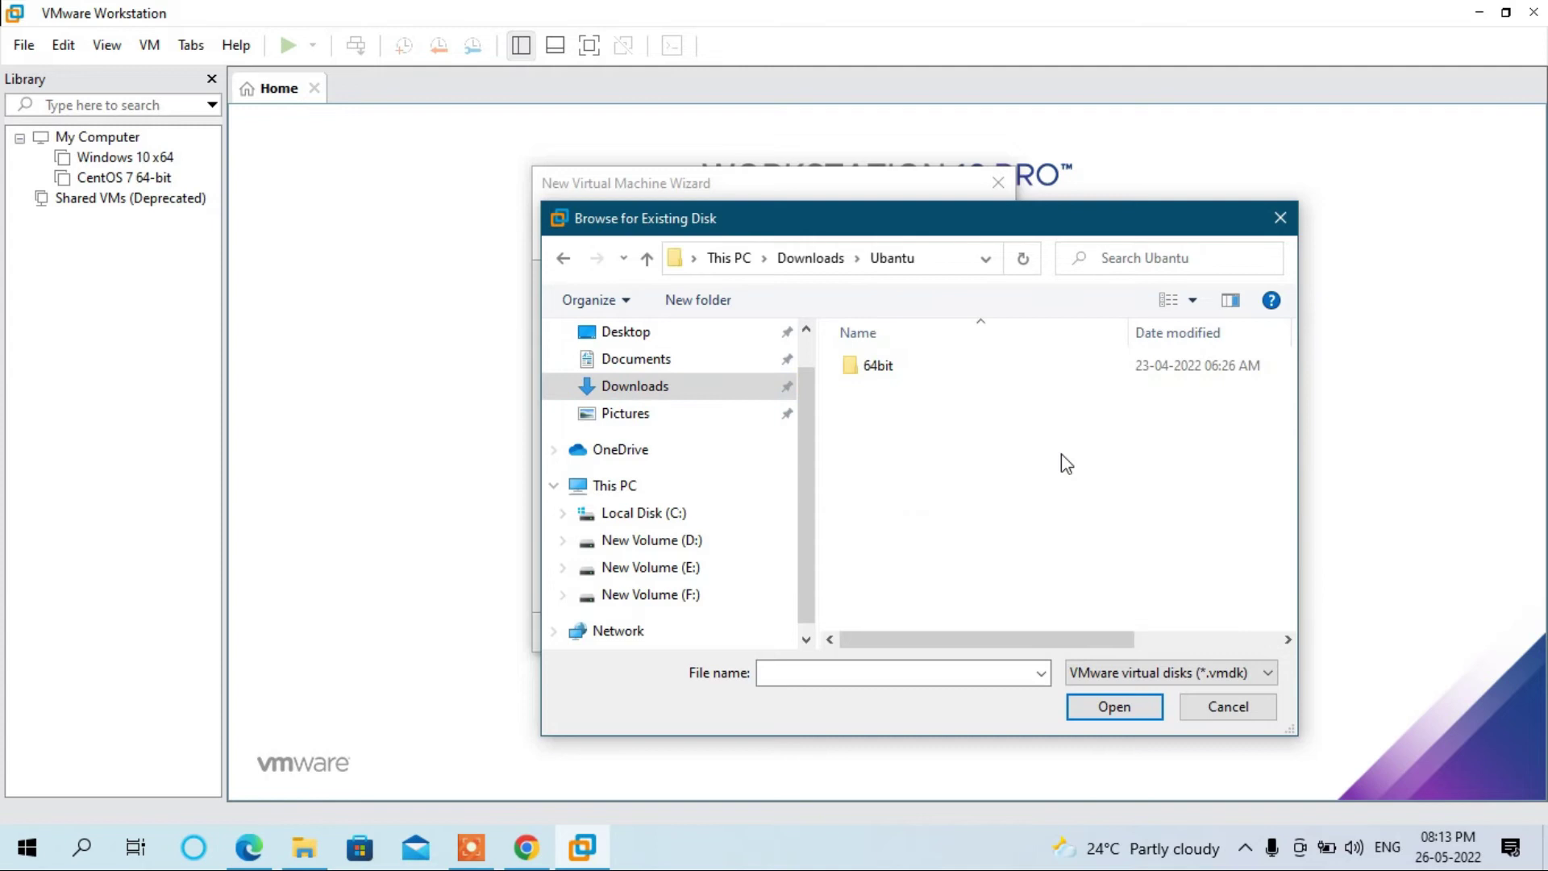
pyautogui.doubleClick(878, 365)
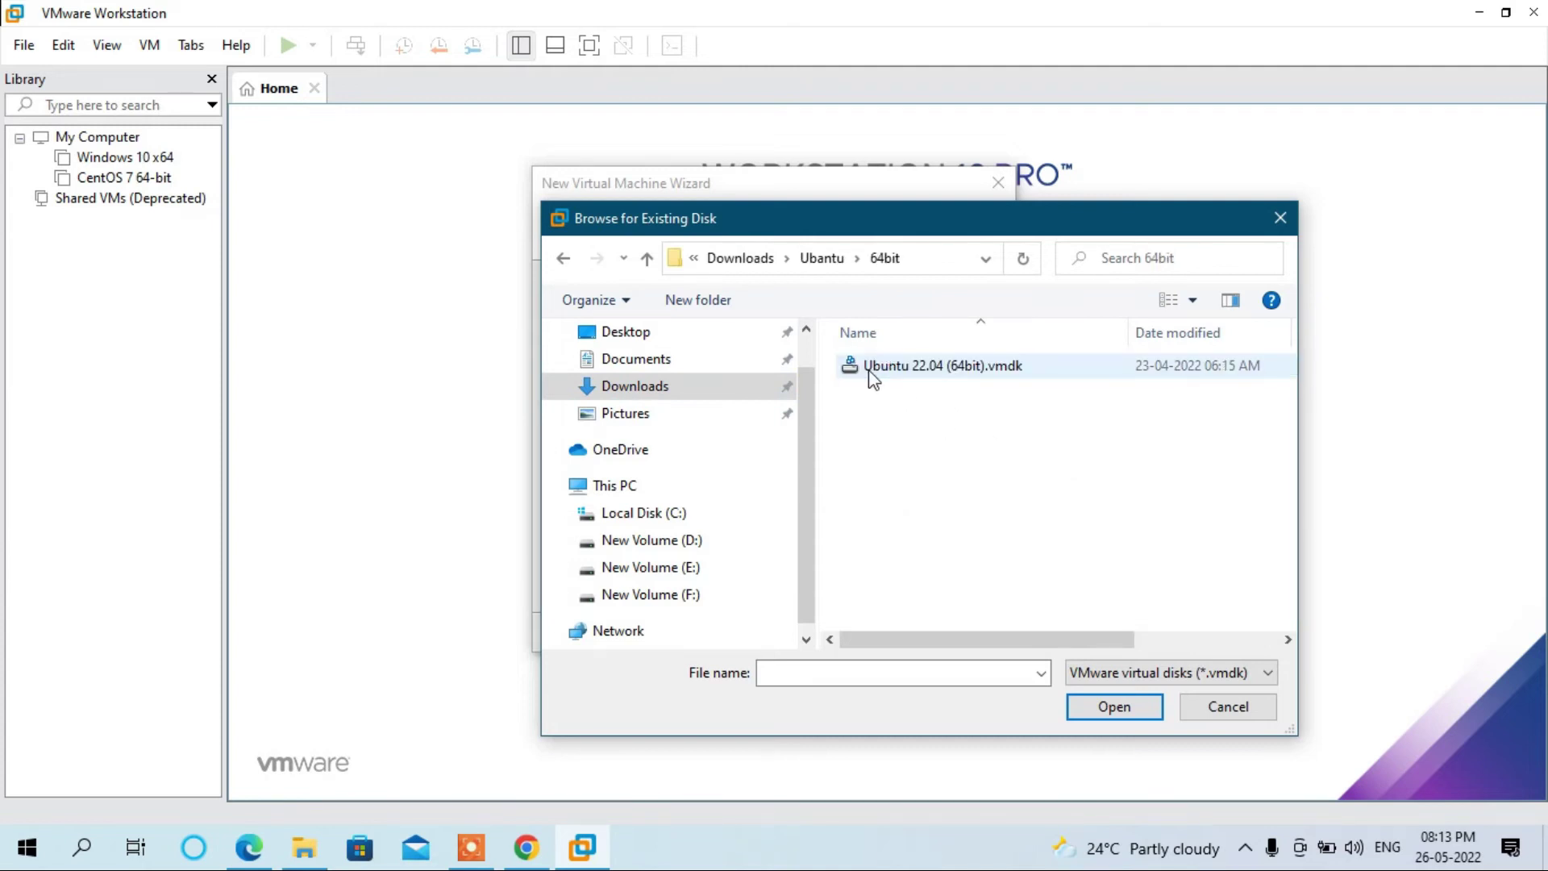
pyautogui.doubleClick(920, 365)
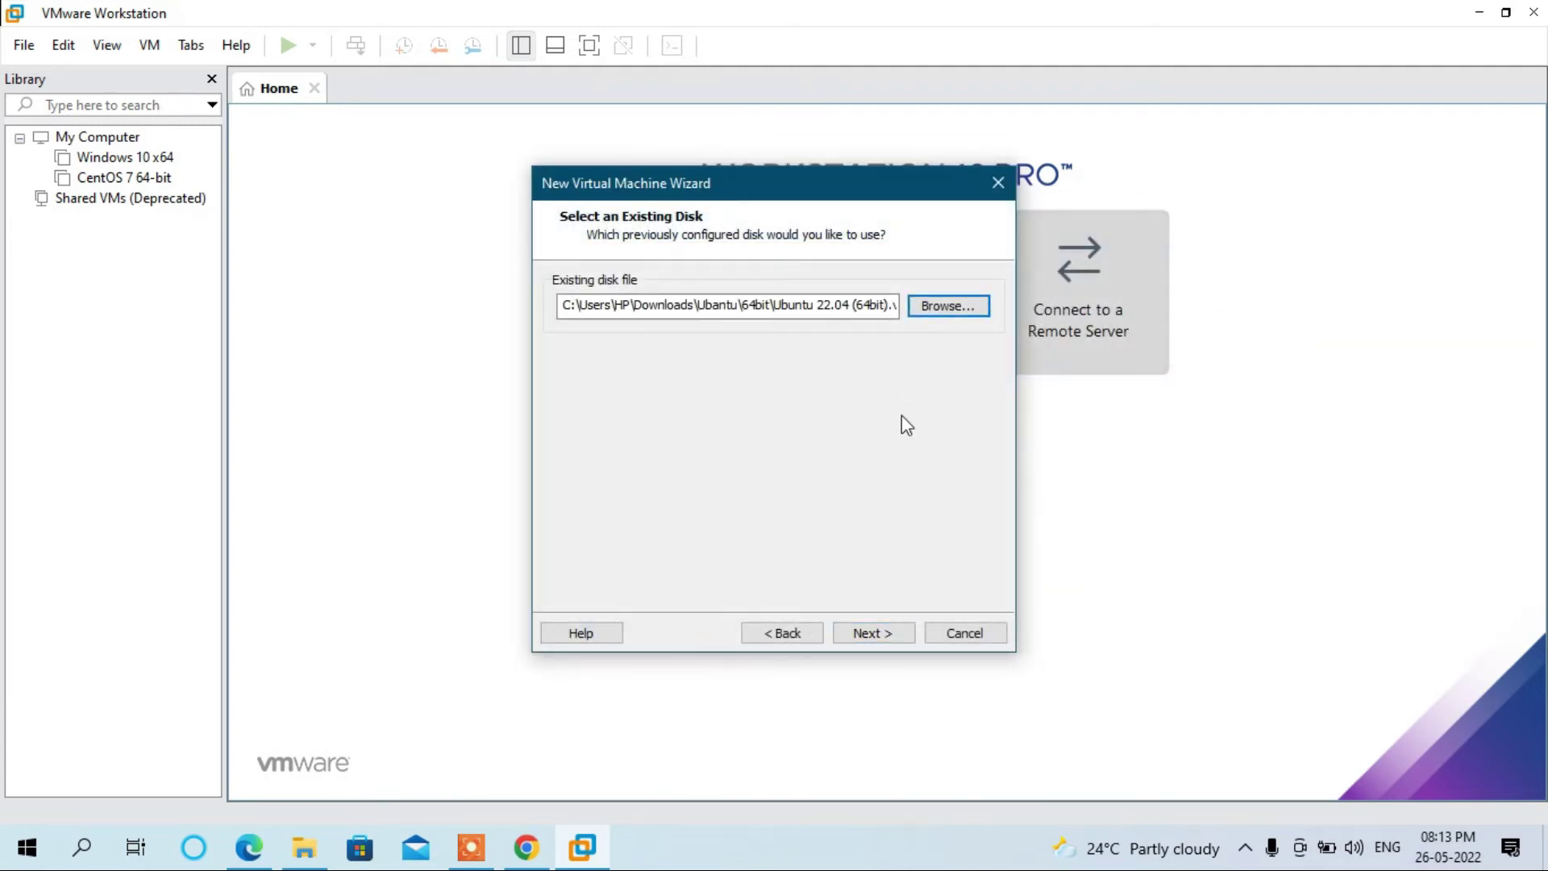
pyautogui.click(871, 633)
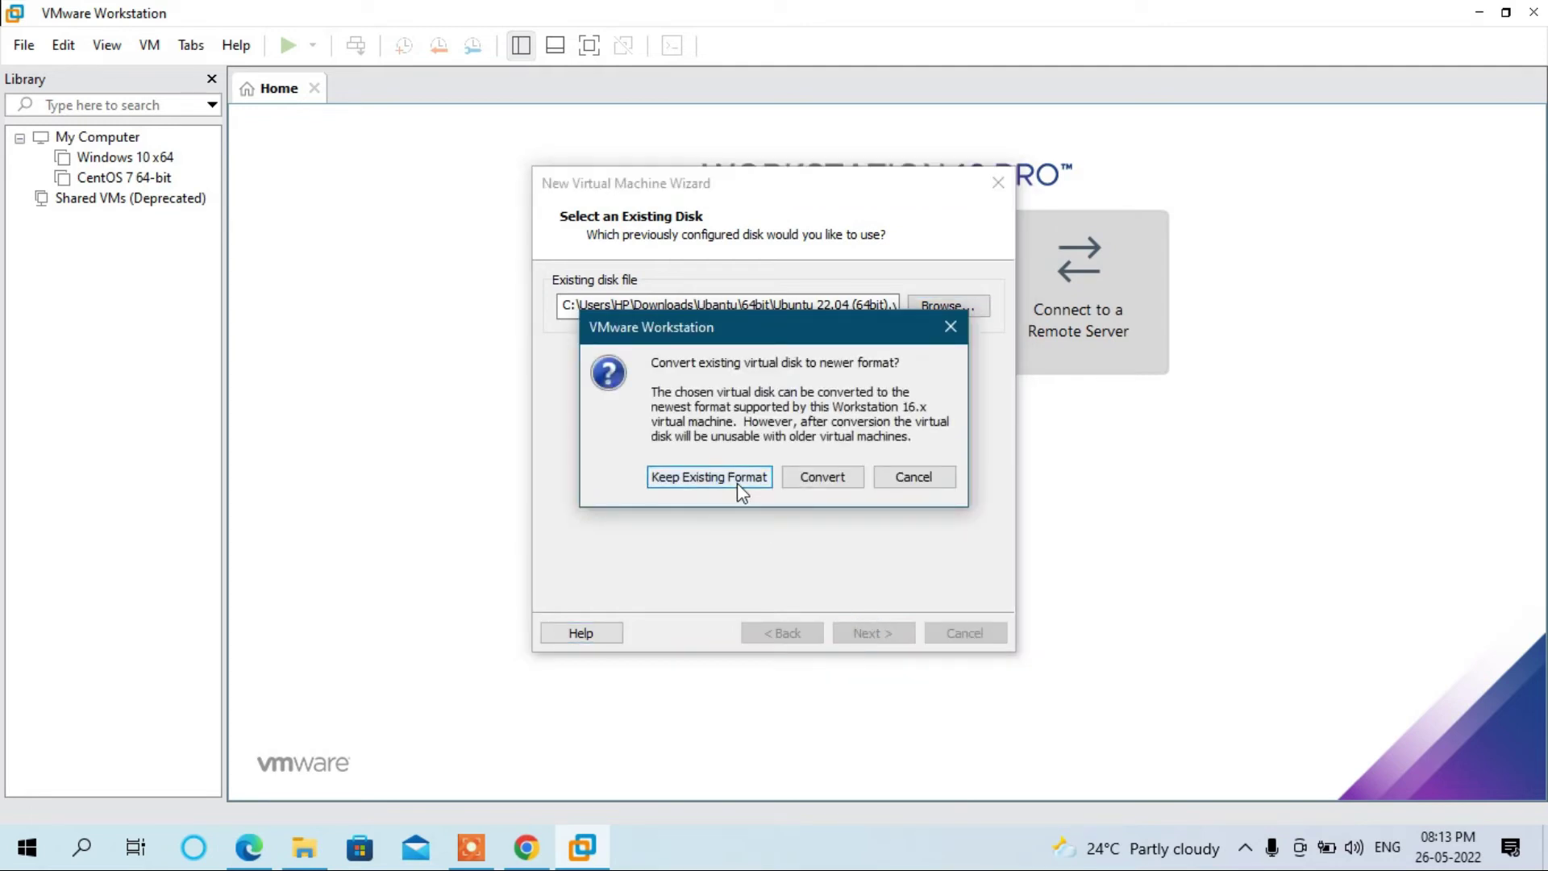
pyautogui.click(737, 483)
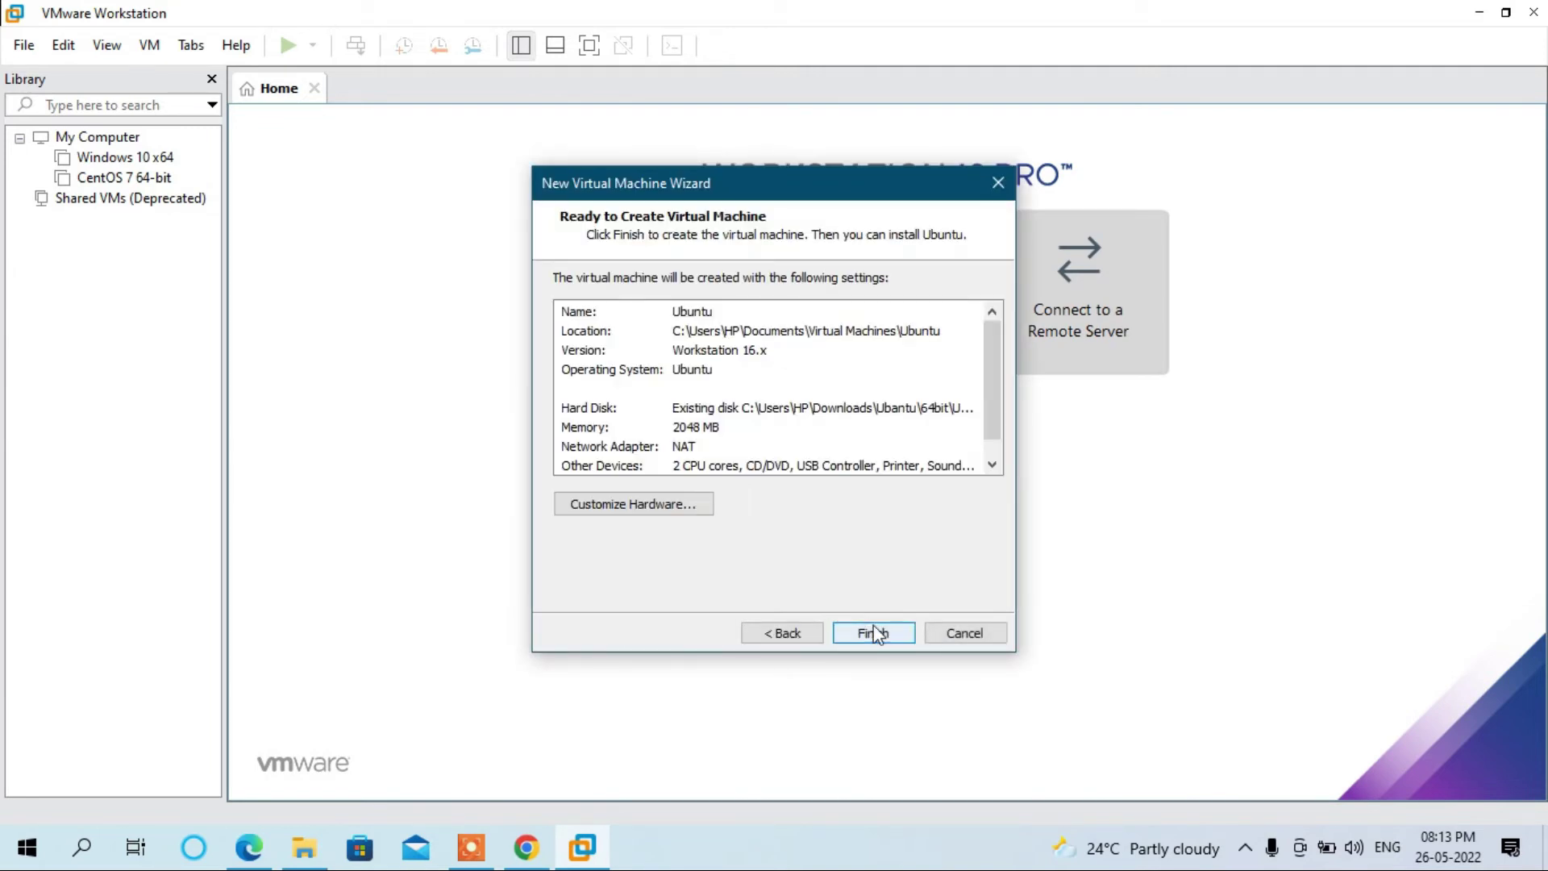
# - Finish the wizard and power on the new Ubuntu VM with Ctrl+B
pyautogui.click(873, 633)
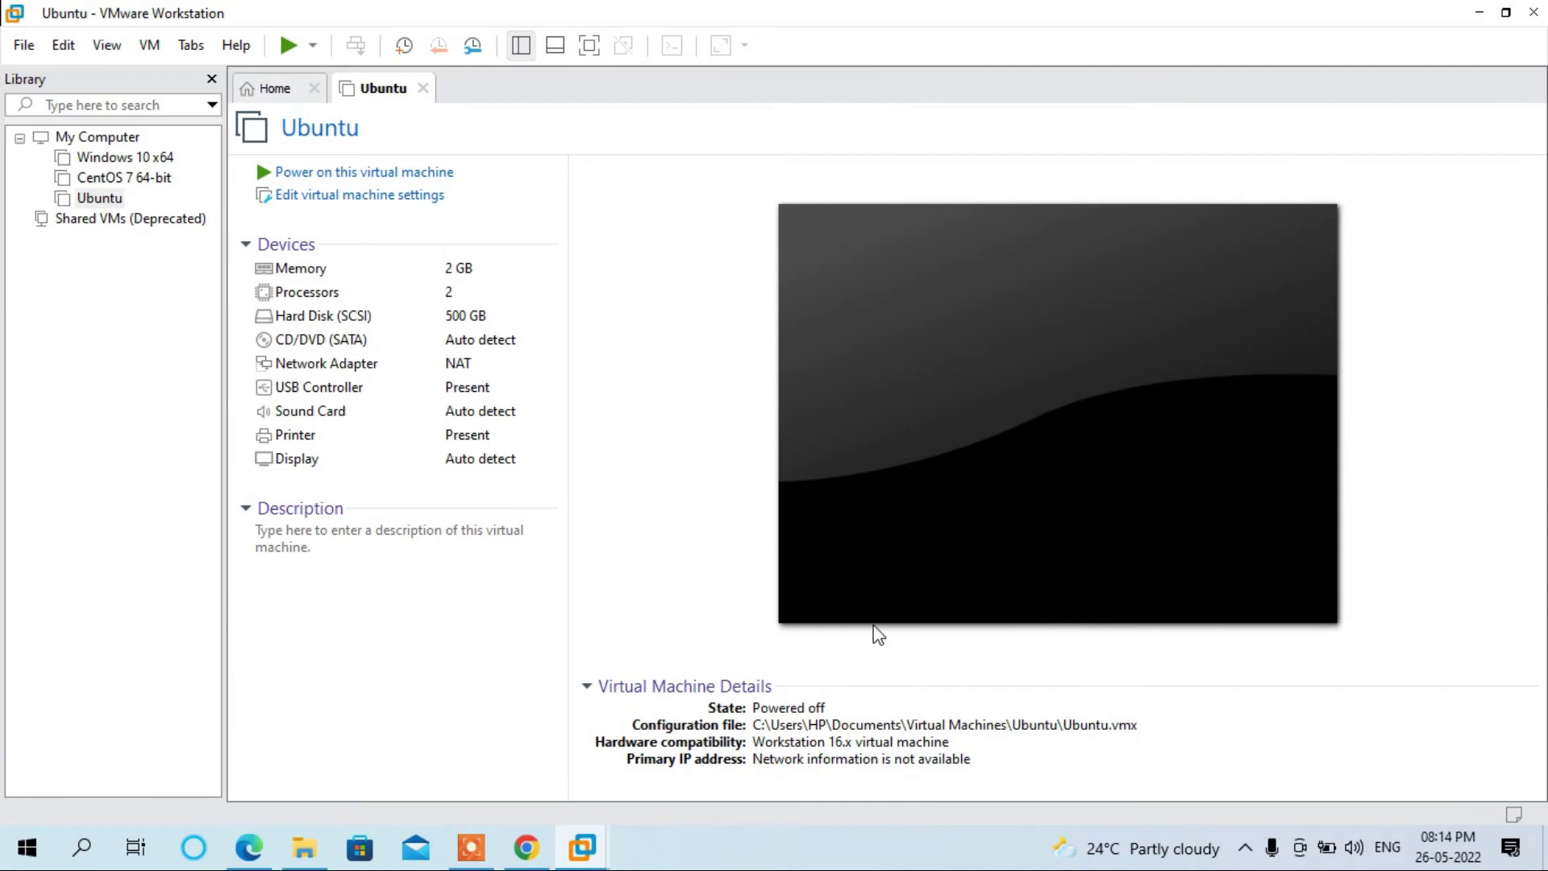
pyautogui.hotkey('ctrl', 'b')
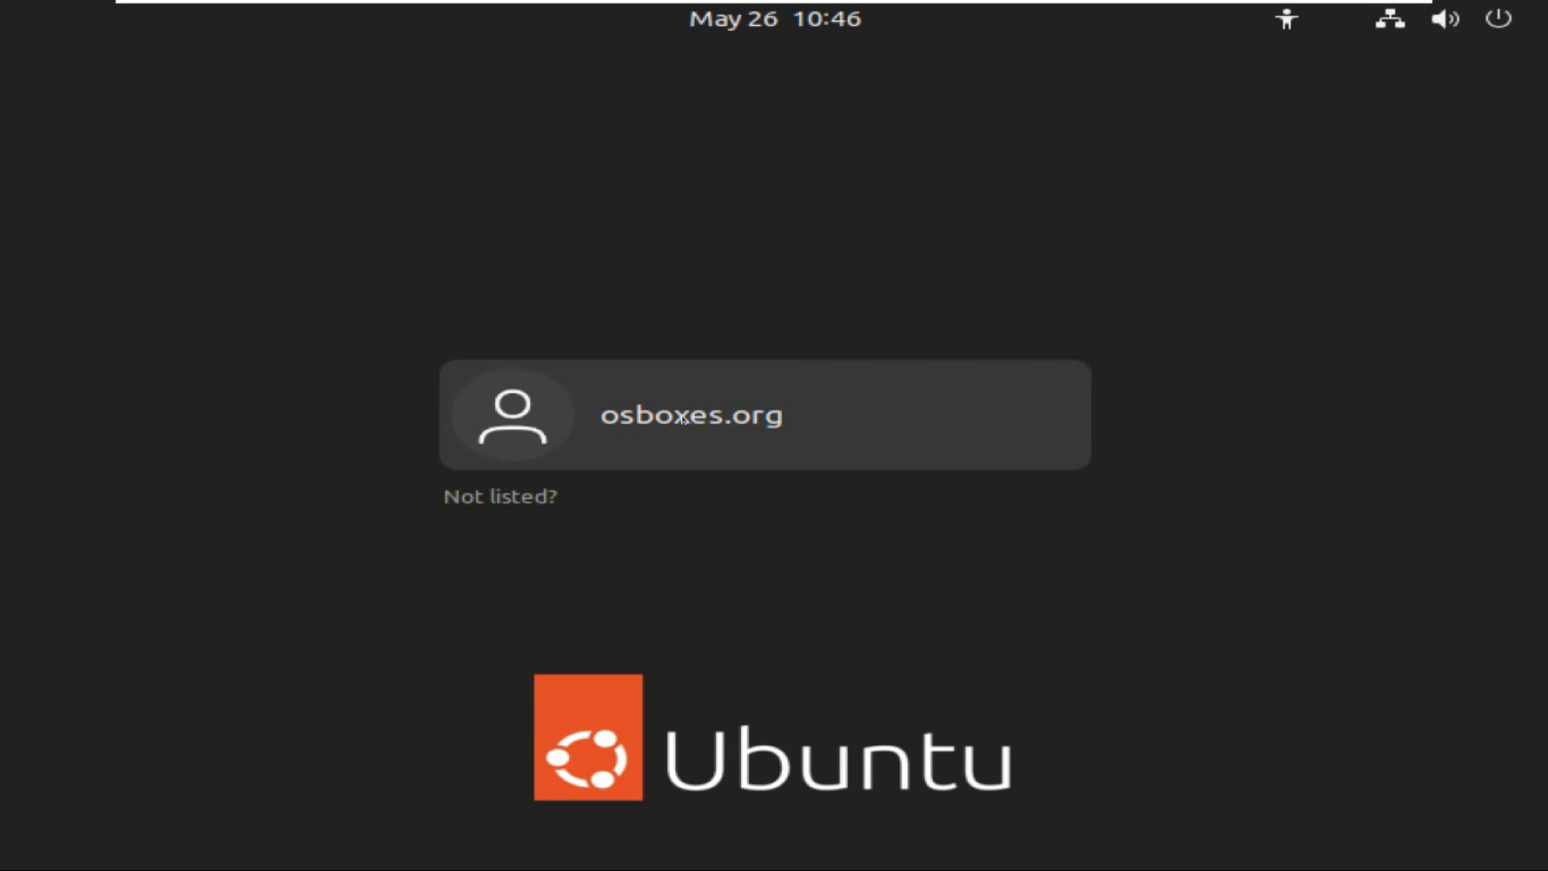
# - Sign in as the osboxes.org user with its password to reach the GNOME desktop
pyautogui.click(727, 416)
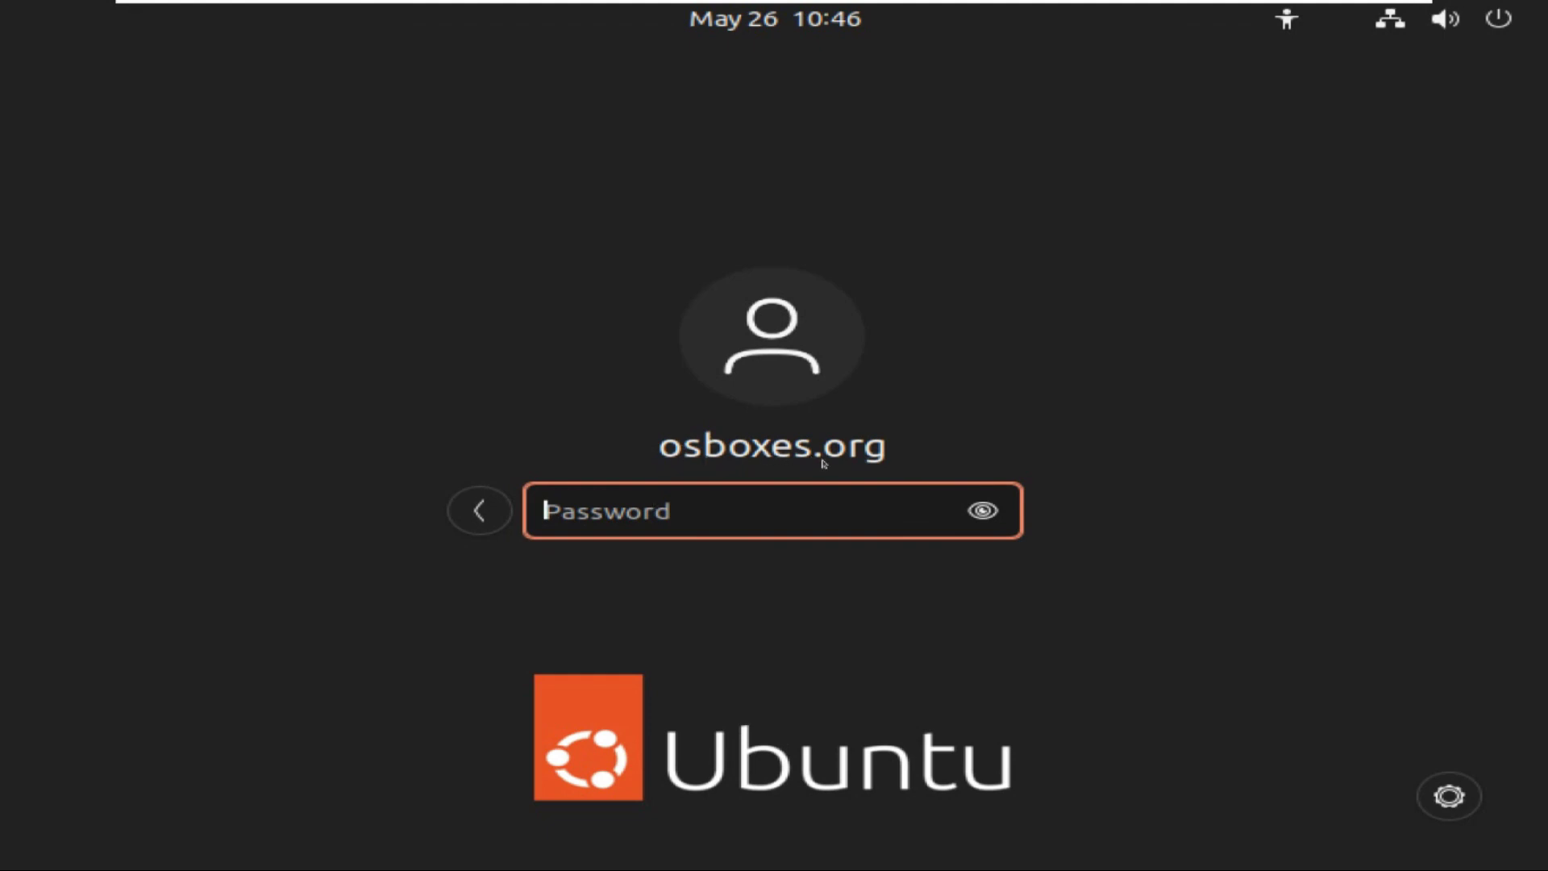
pyautogui.write('osb')
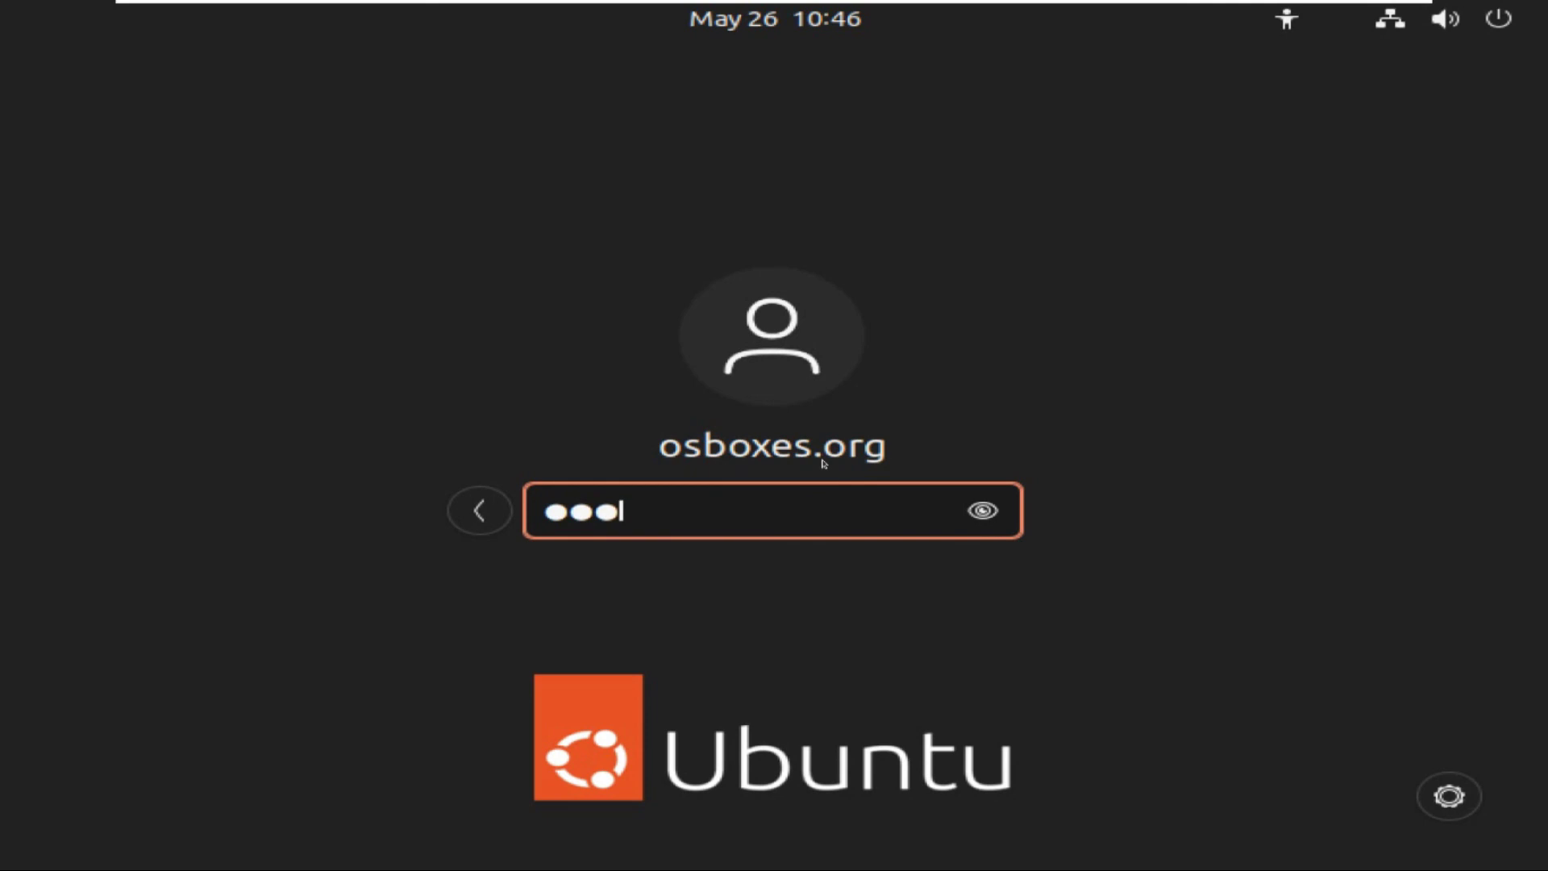
pyautogui.write('oxes')
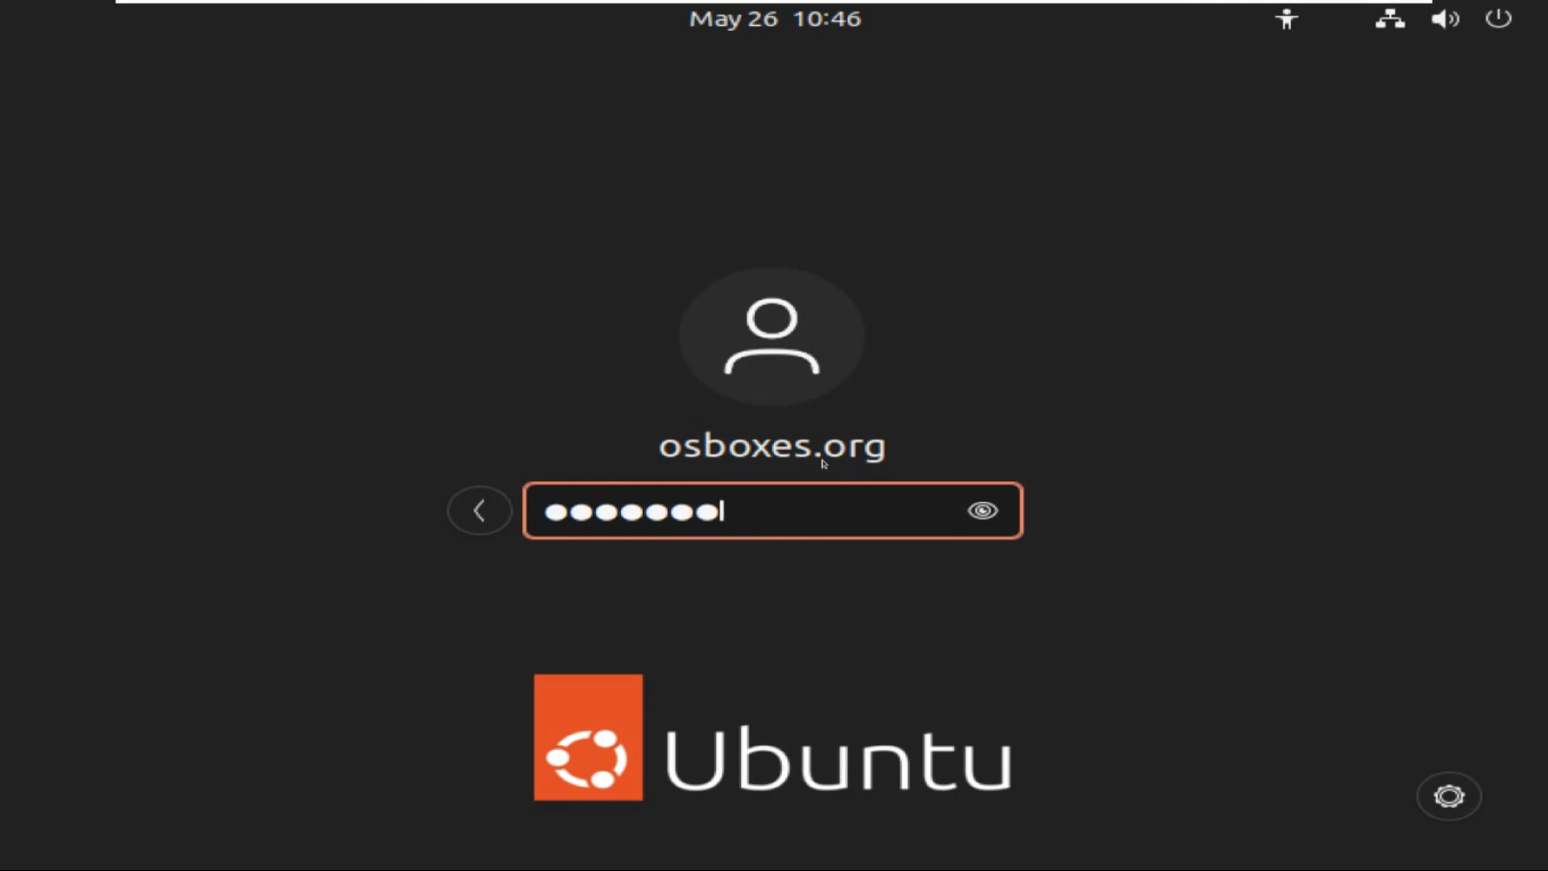
pyautogui.write('orgg')
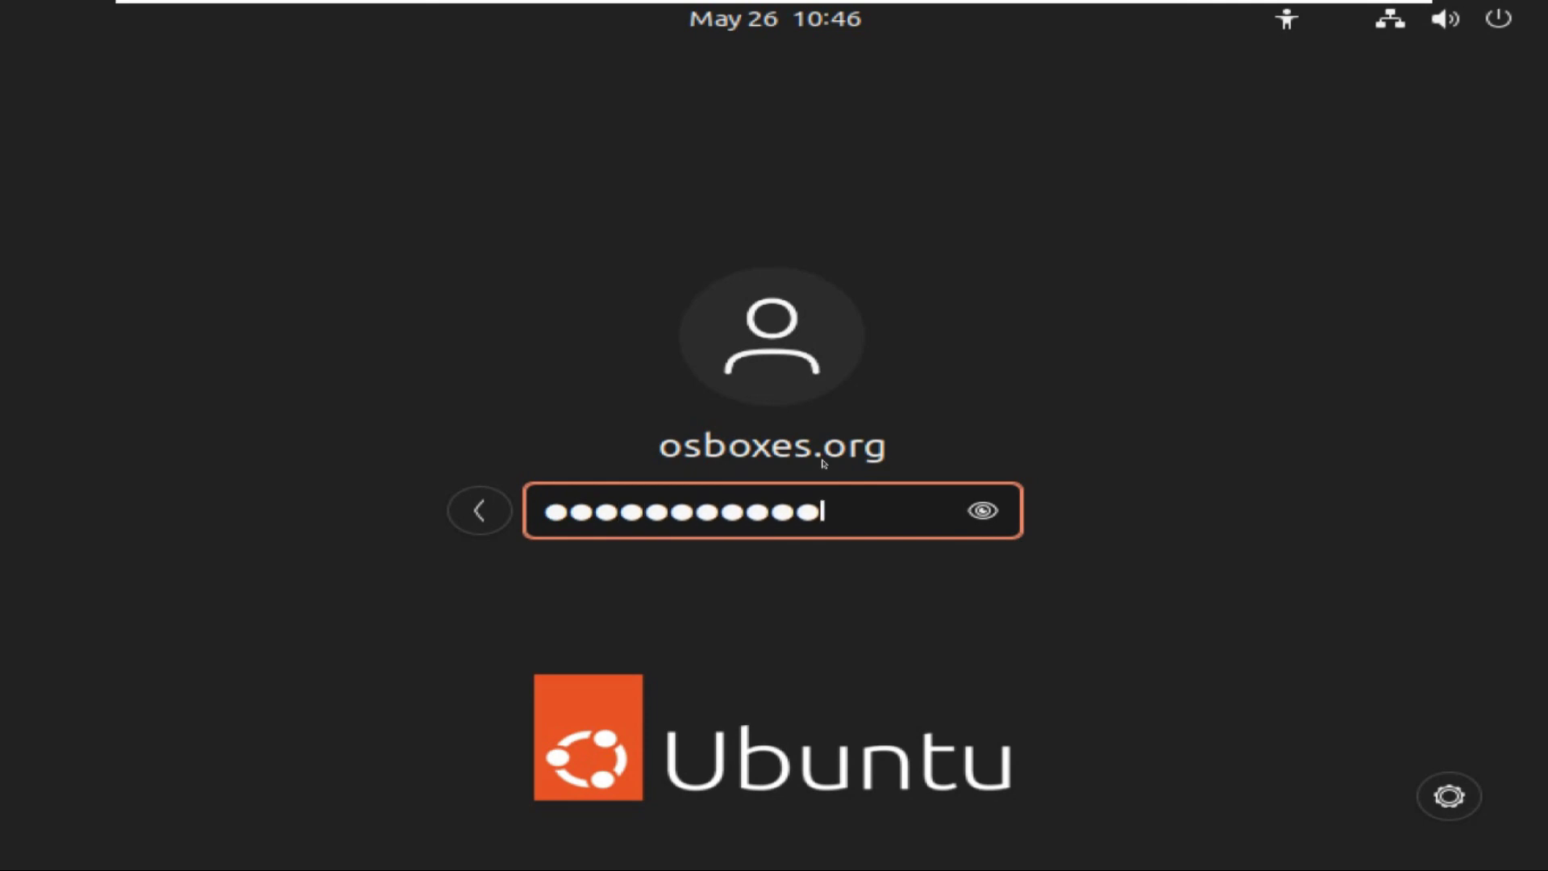
pyautogui.press('Return')
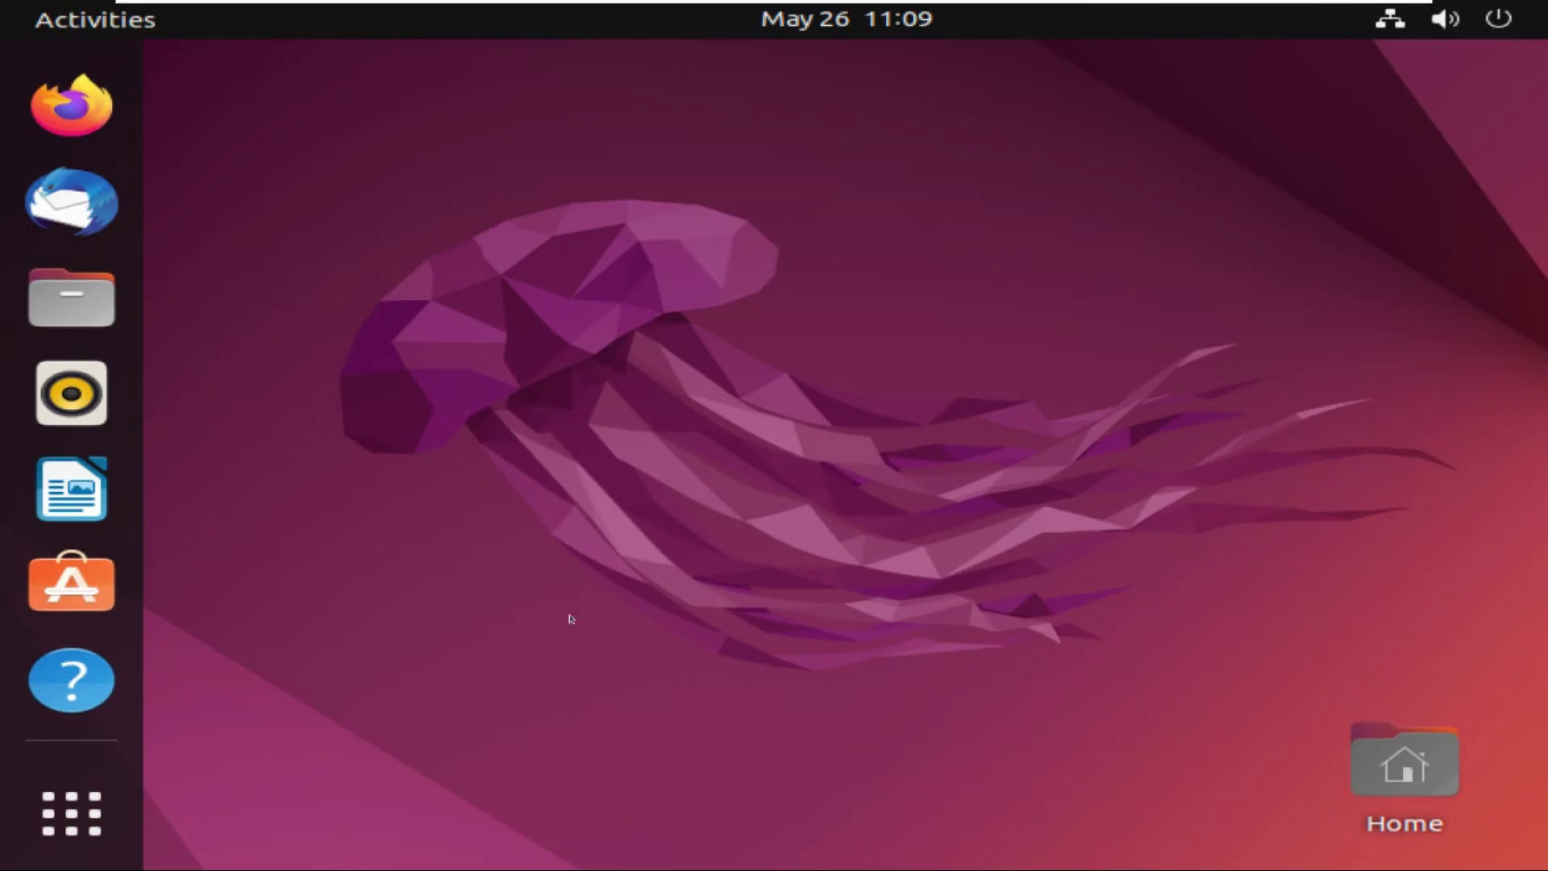
pyautogui.rightClick(623, 387)
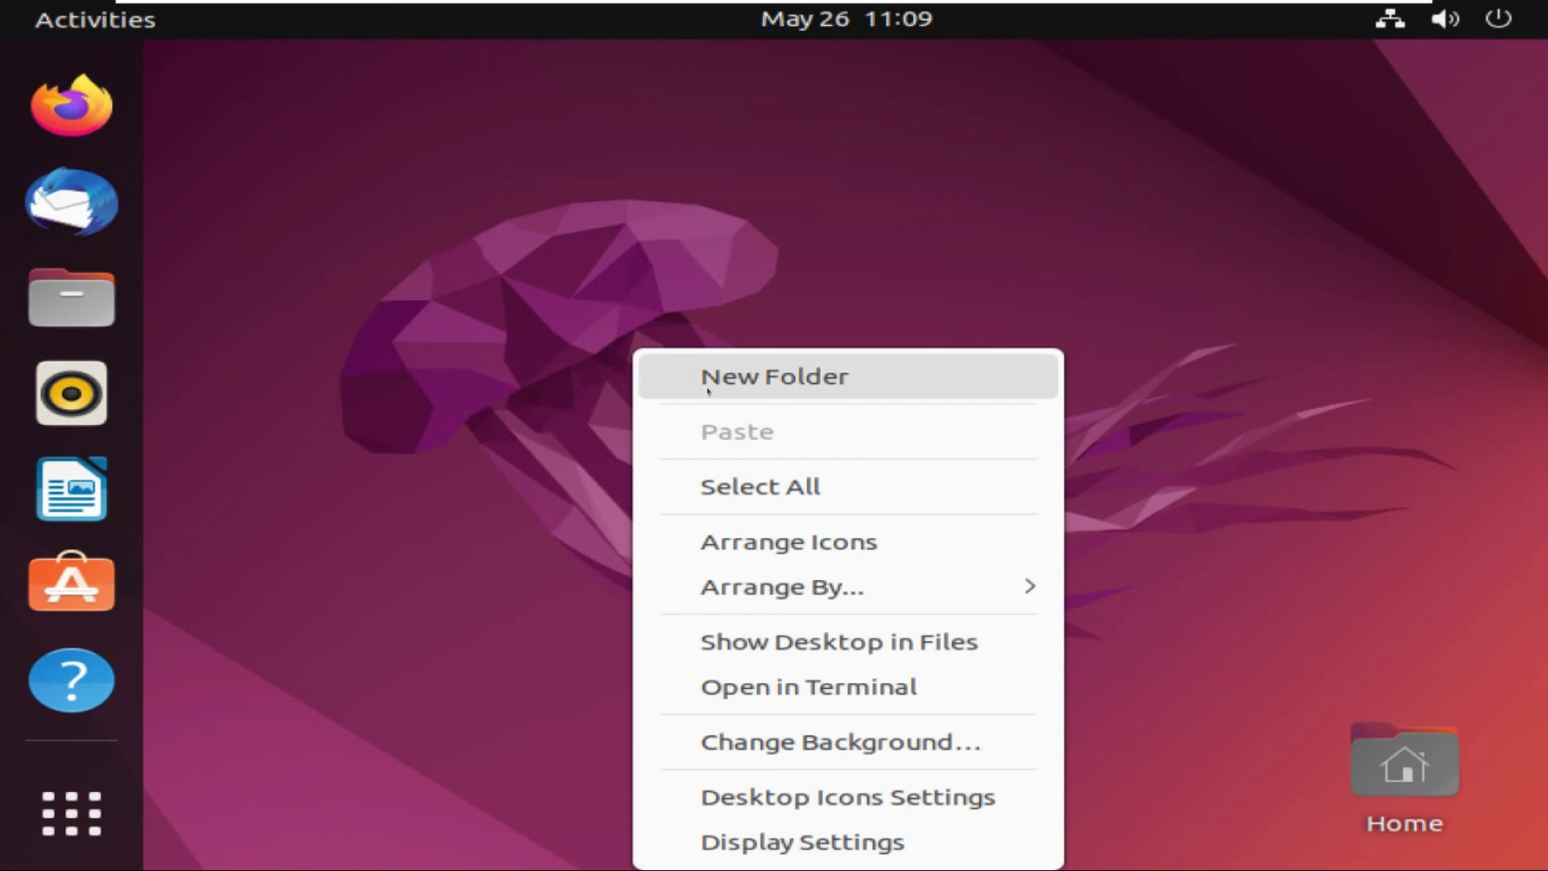
pyautogui.click(533, 330)
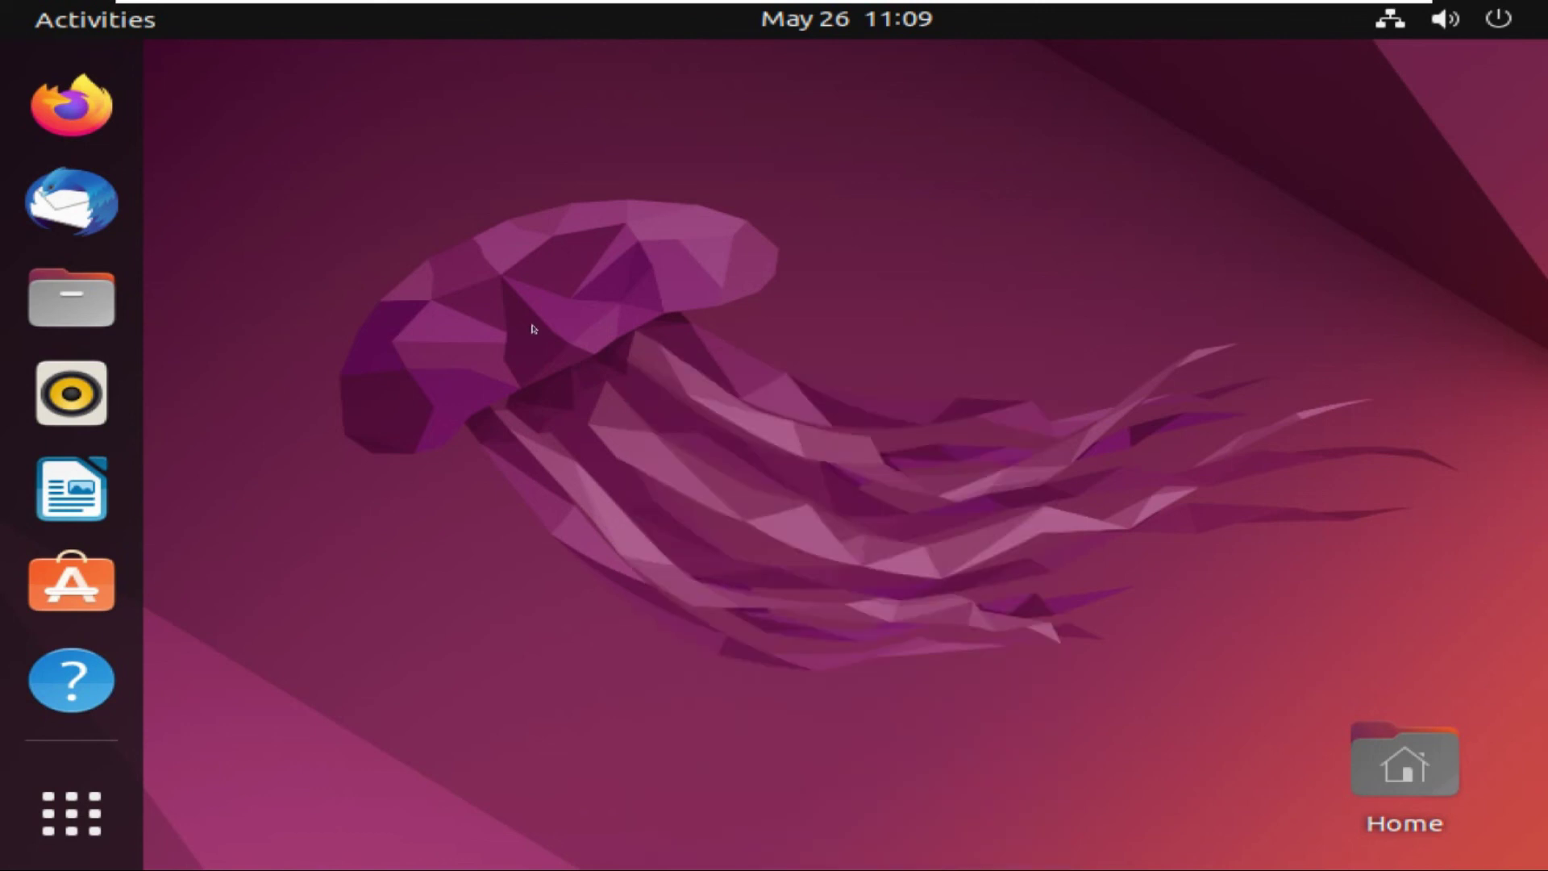